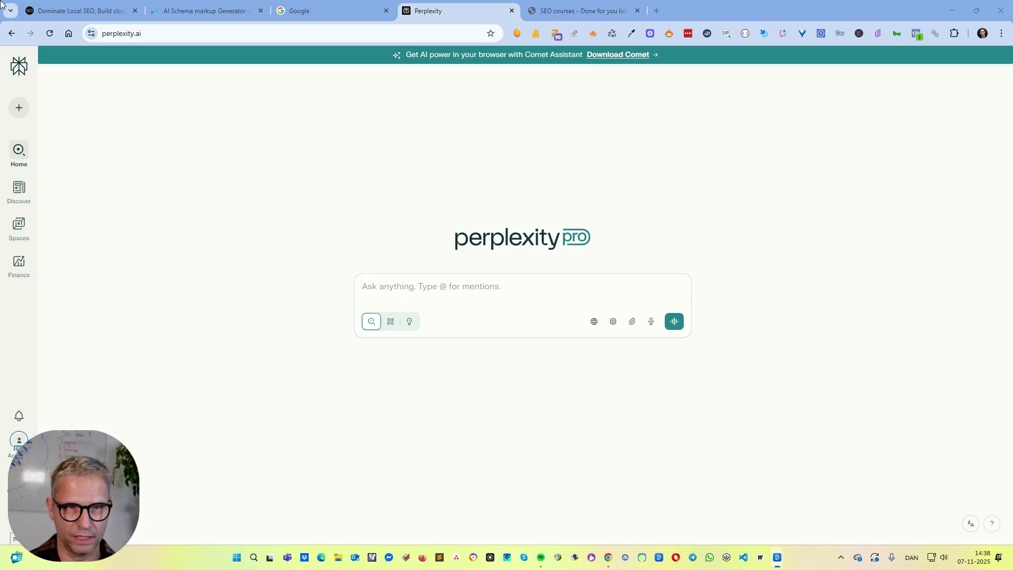
Step: Switch from Perplexity to the 'Dominate Local SEO' tab on yacss.site
click(106, 10)
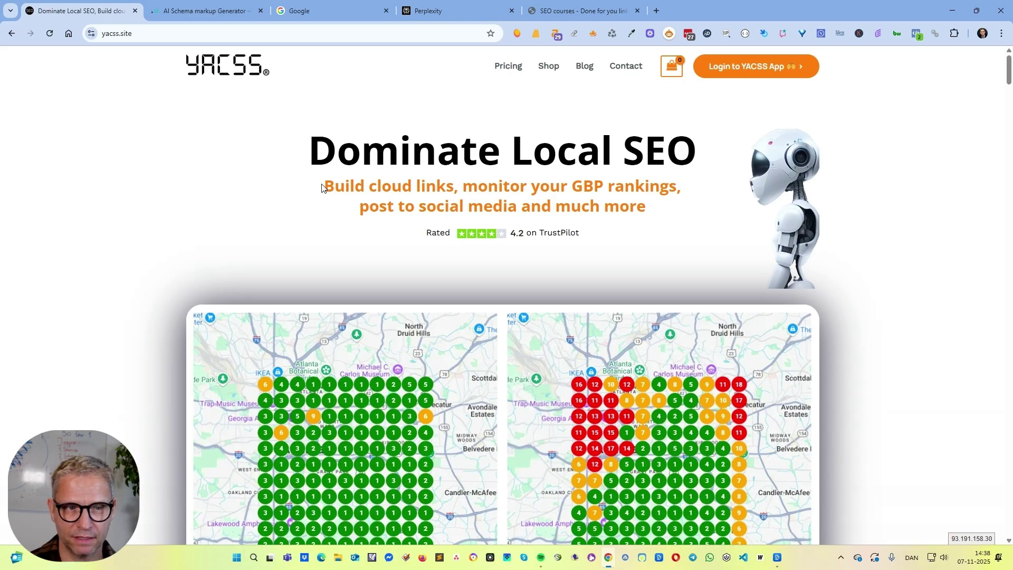
Step: Highlight 'Build cloud links' on YACSS and 'Schema markup' on Schemawriter, then return to Perplexity
drag(323, 186, 452, 189)
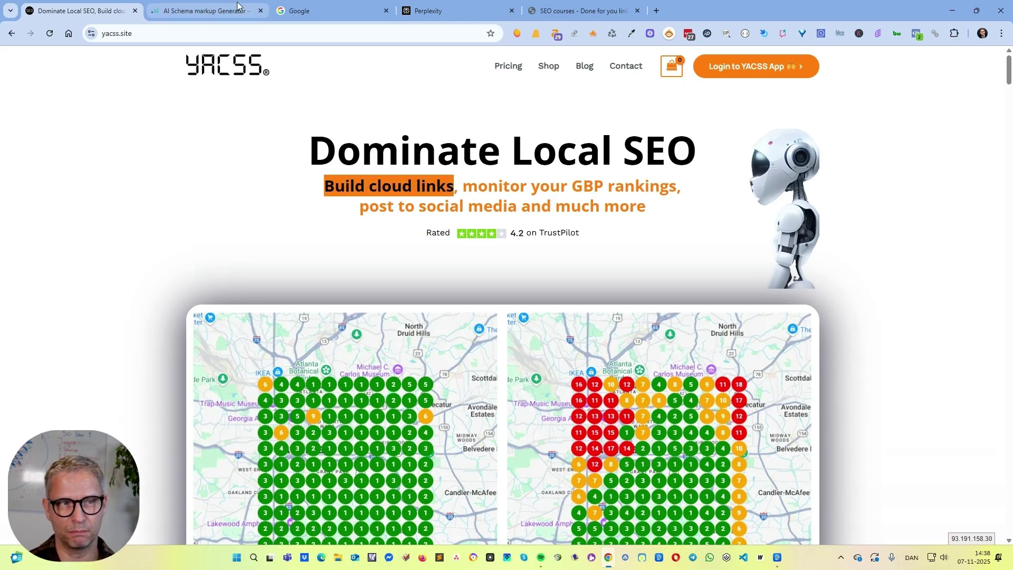
click(214, 11)
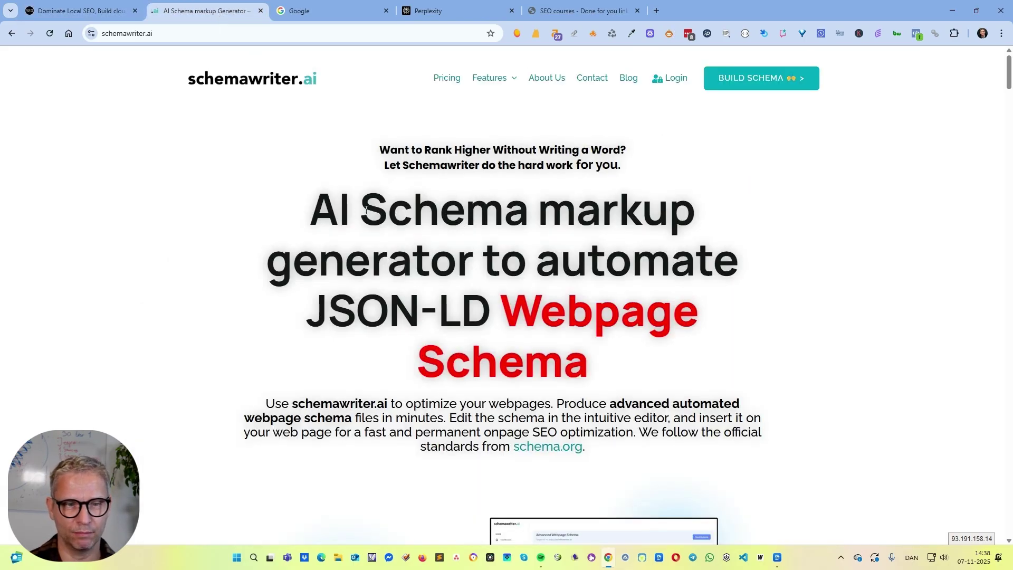
drag(359, 209, 691, 209)
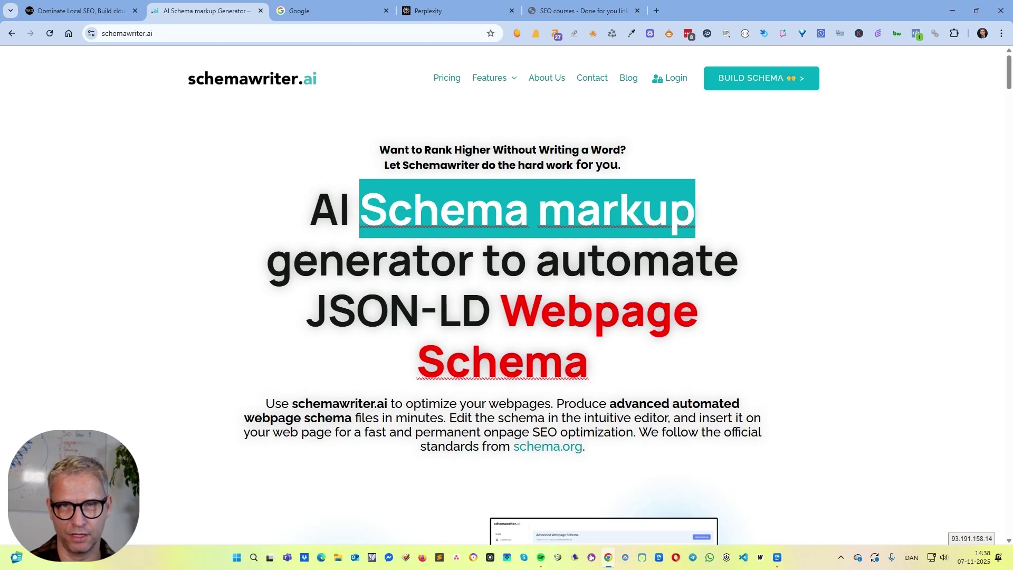
key(ctrl+4)
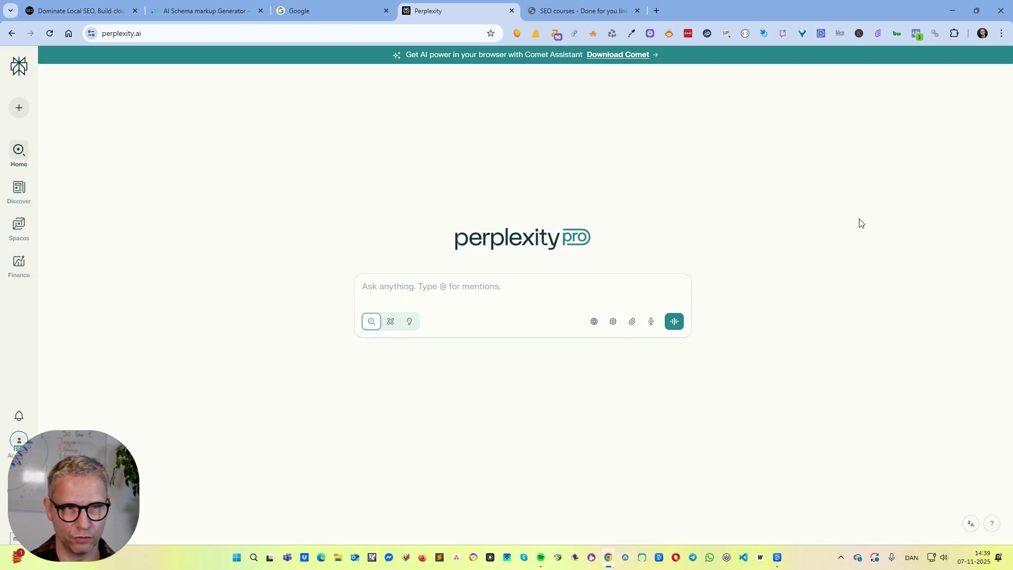
Step: Move to the next tab, the author's 'SEO Courses for Beginners and Experts' website
key(ctrl+Tab)
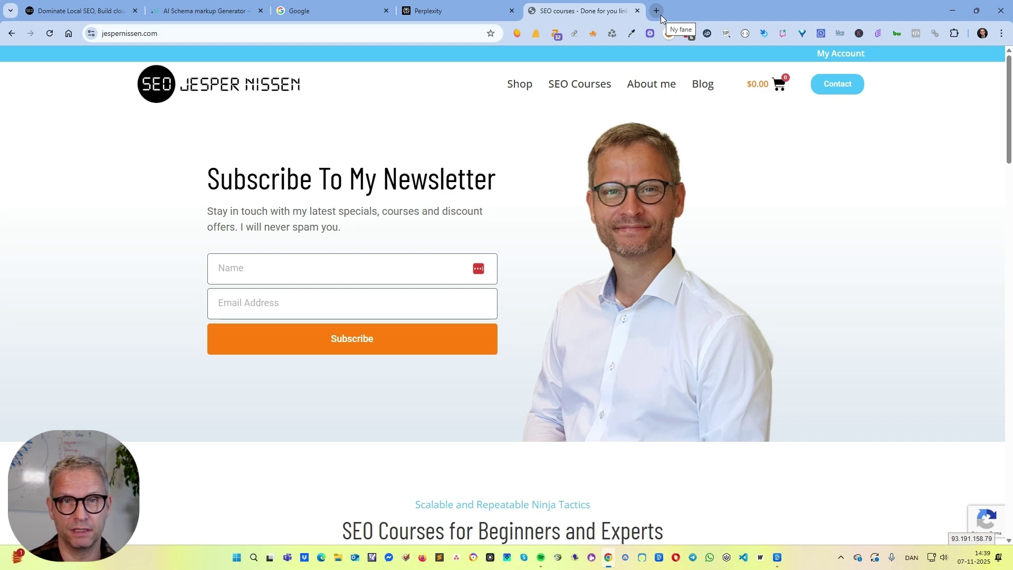
Step: Open the site's 'Learn SEO' blog page and skim its post cards
click(703, 88)
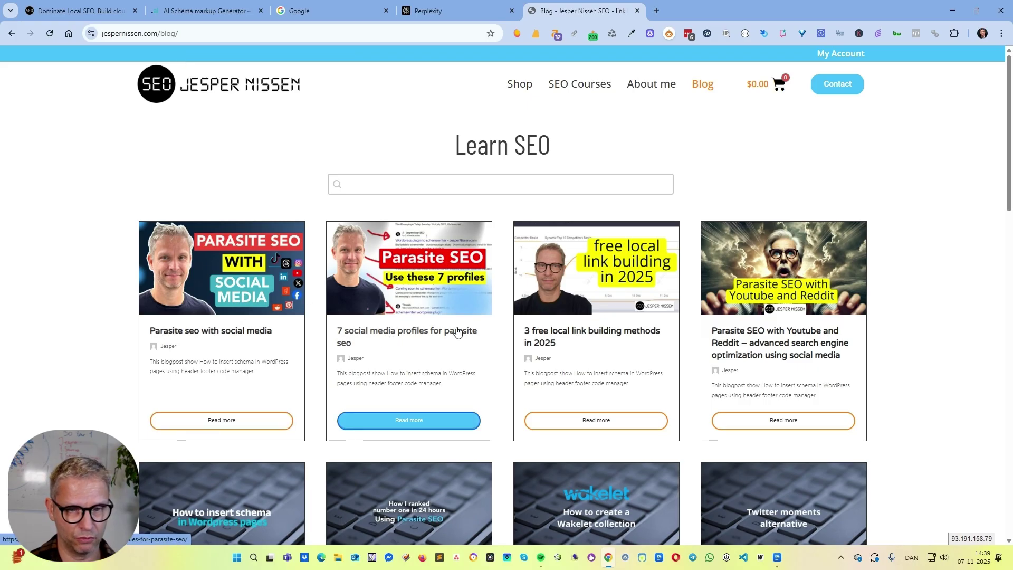
scroll(993, 273, down, 5)
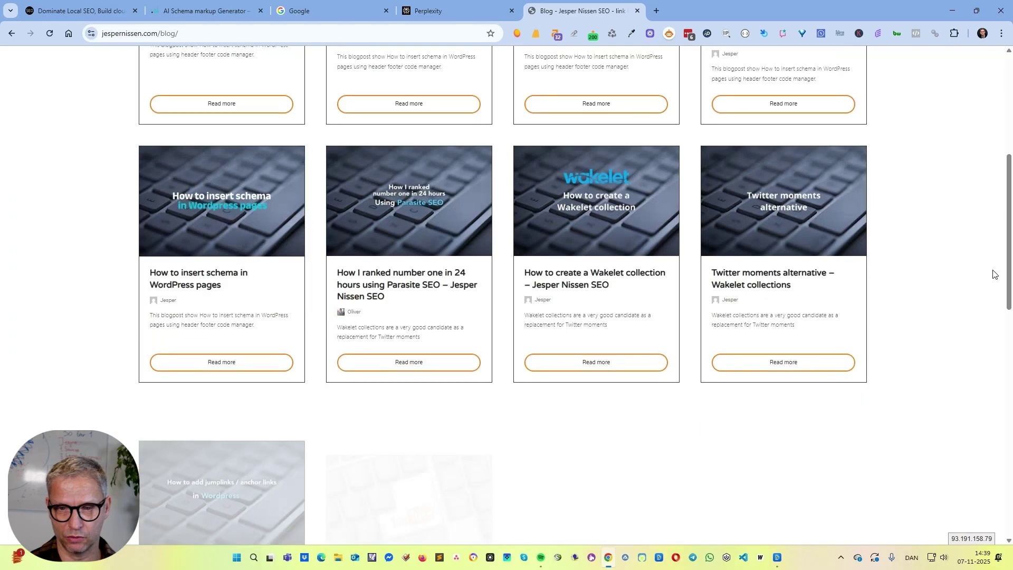
scroll(993, 273, up, 4)
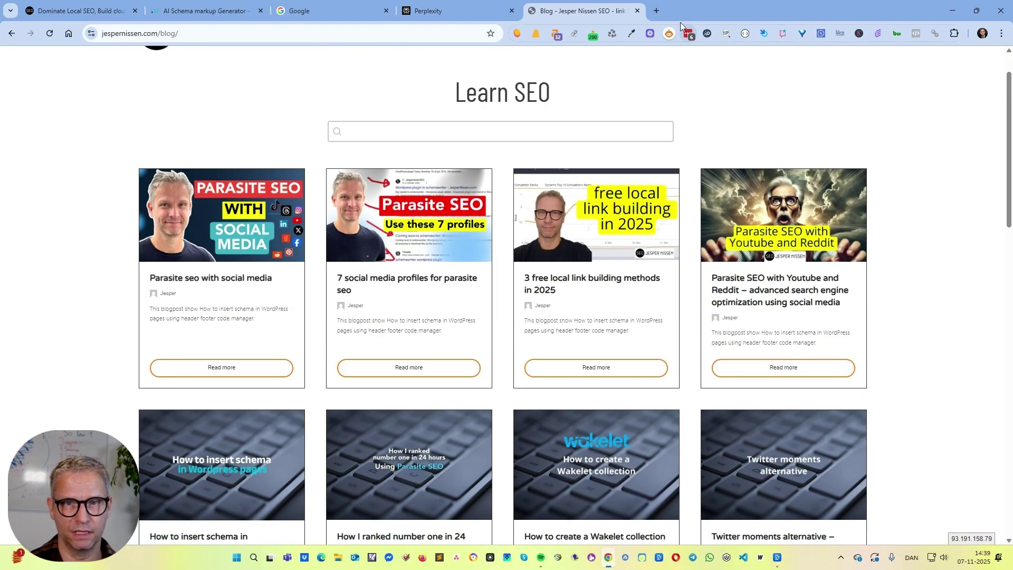
Step: Search Google for 'parasite seo with social media' in a new tab
click(656, 11)
text(parasite seo with social media)
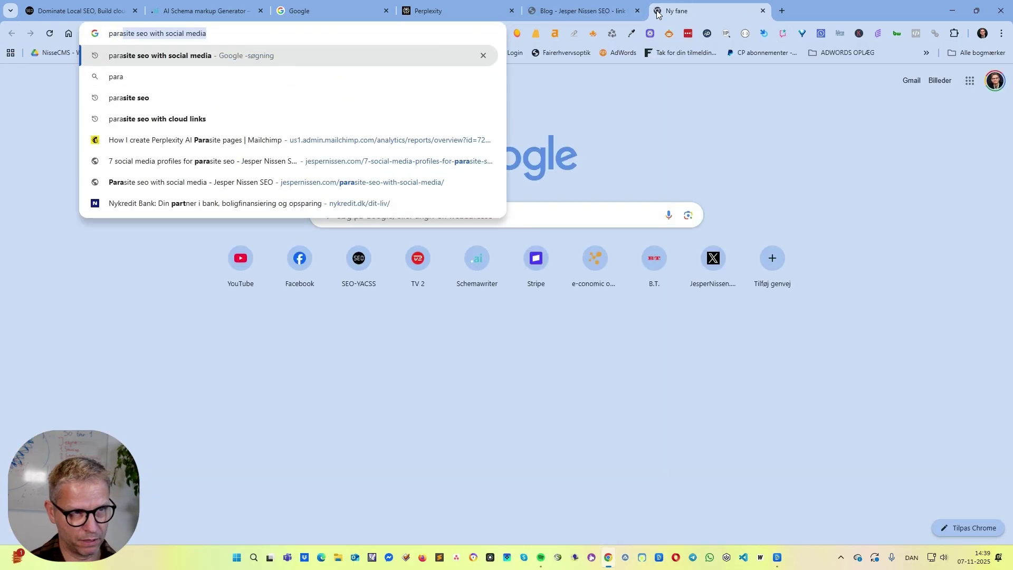
key(Return)
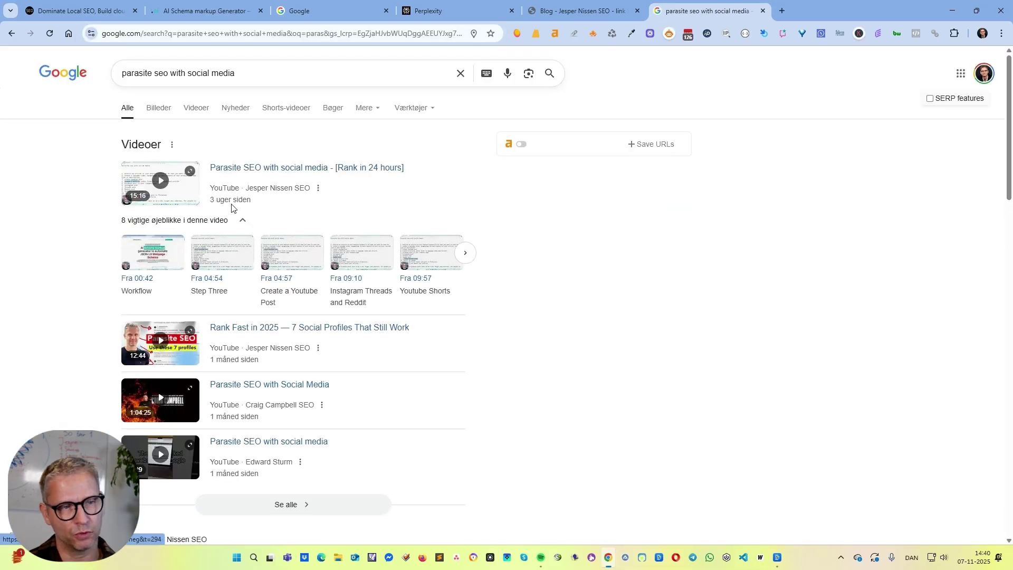
drag(236, 73, 81, 182)
click(79, 181)
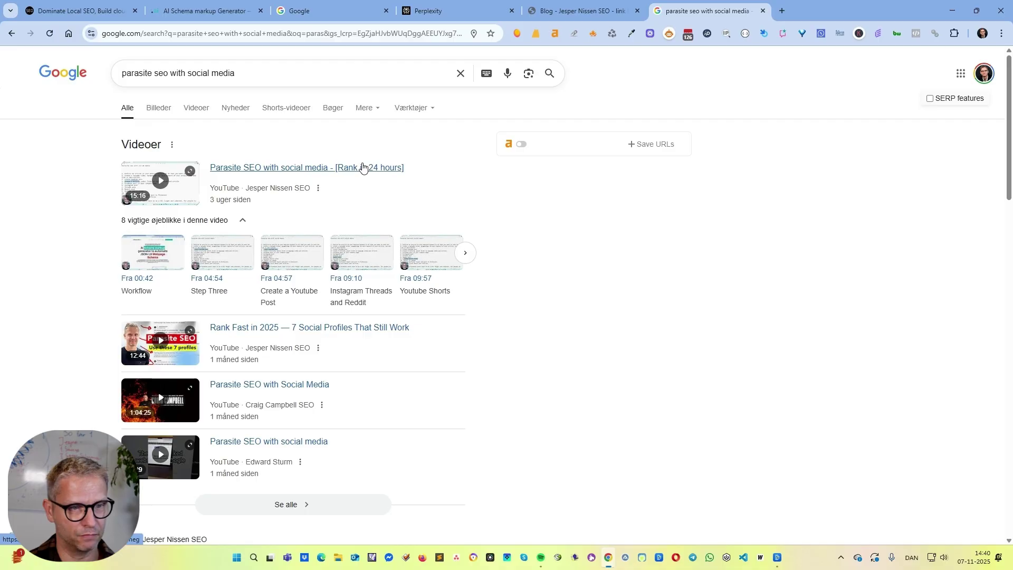
Step: Scroll through the parasite seo results, highlighting the exact workflow result title
scroll(182, 171, down, 5)
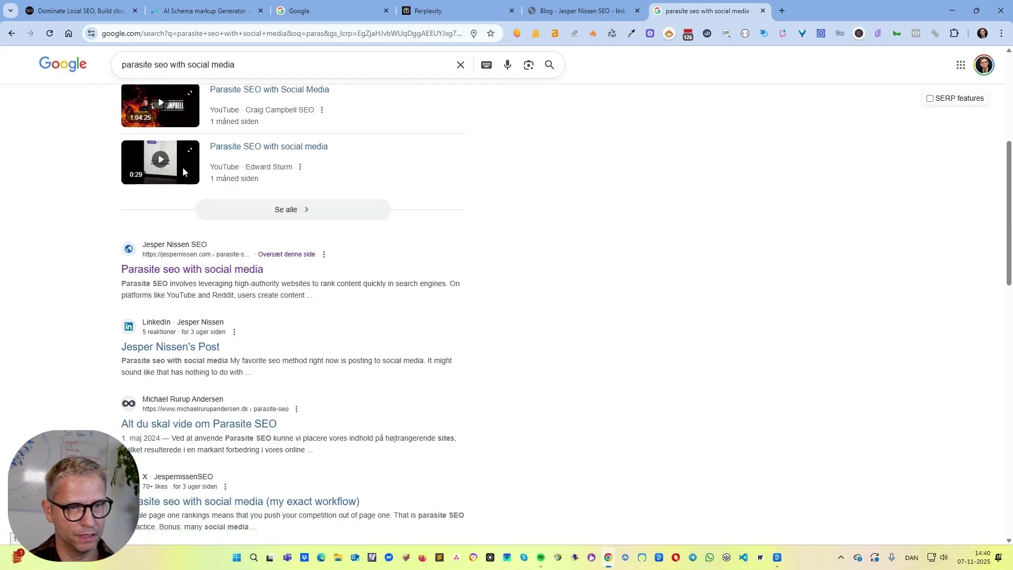
scroll(183, 169, up, 4)
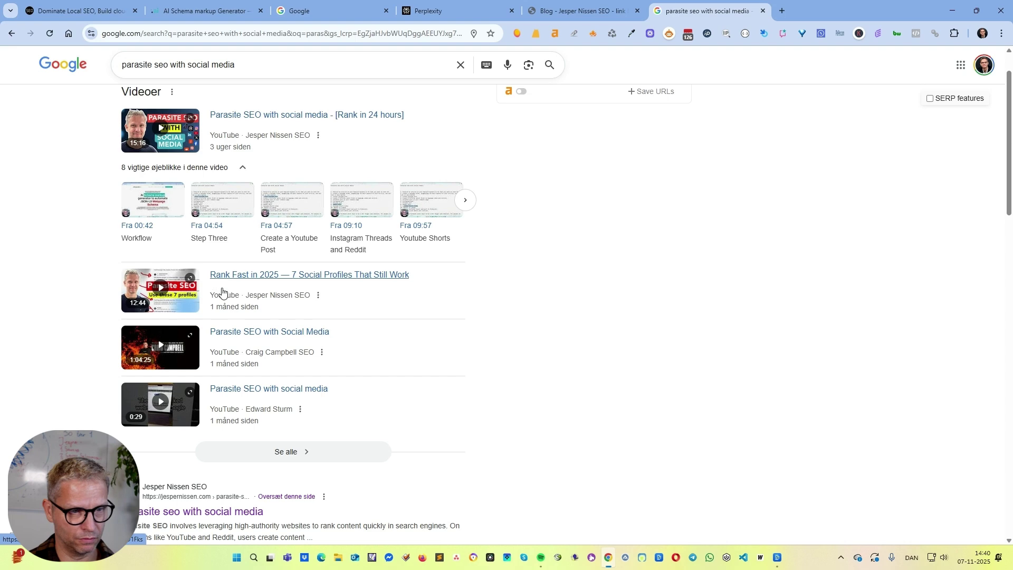
scroll(254, 290, down, 5)
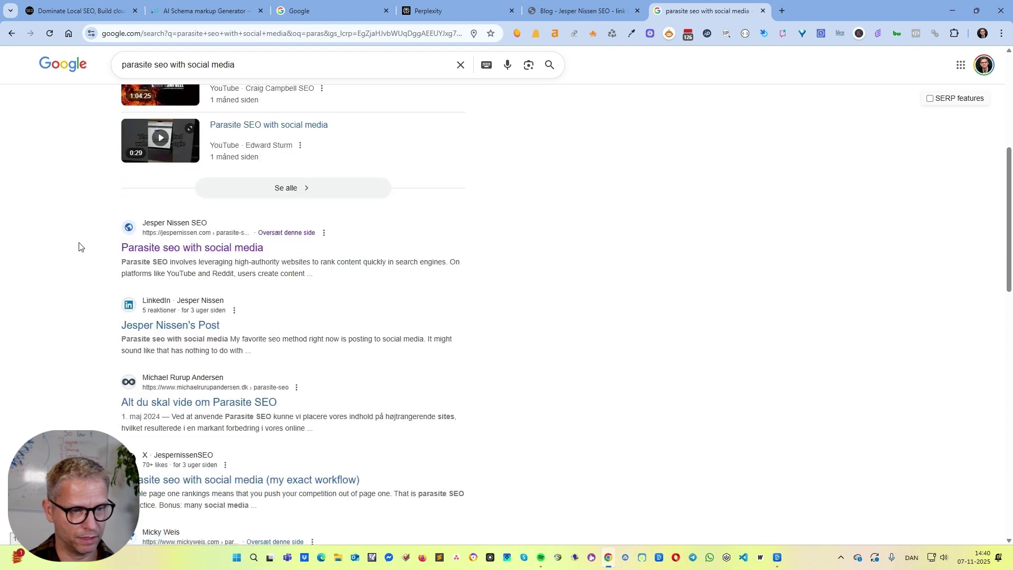
scroll(155, 252, down, 4)
triple_click(95, 263)
drag(95, 263, 189, 291)
scroll(65, 362, down, 8)
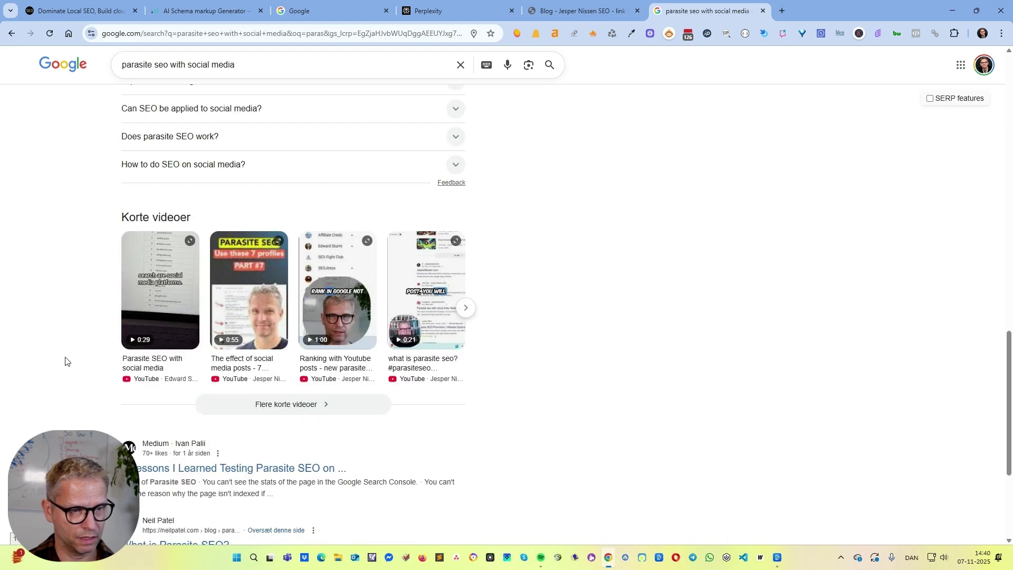
mouse_move(260, 294)
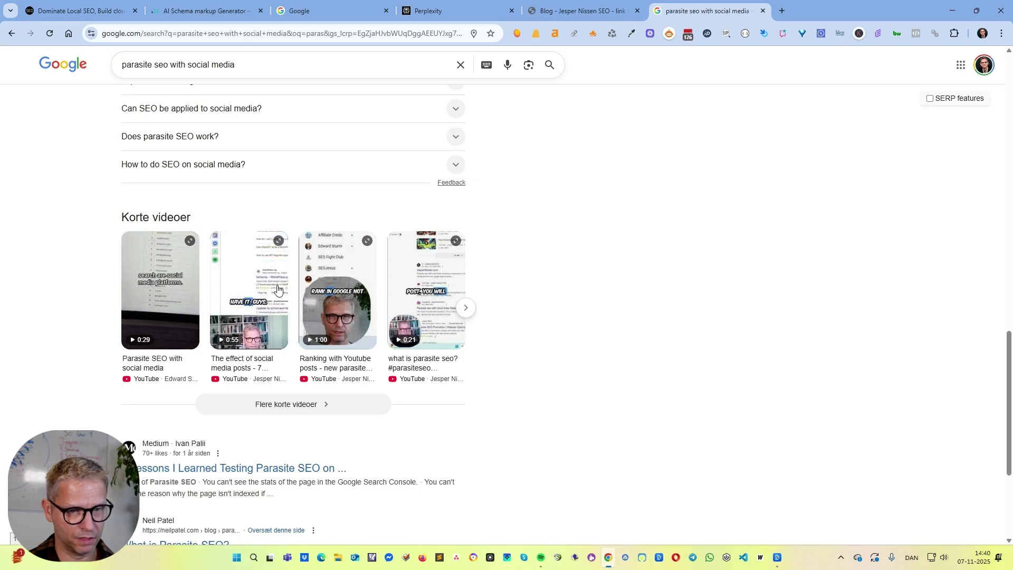
scroll(599, 301, down, 4)
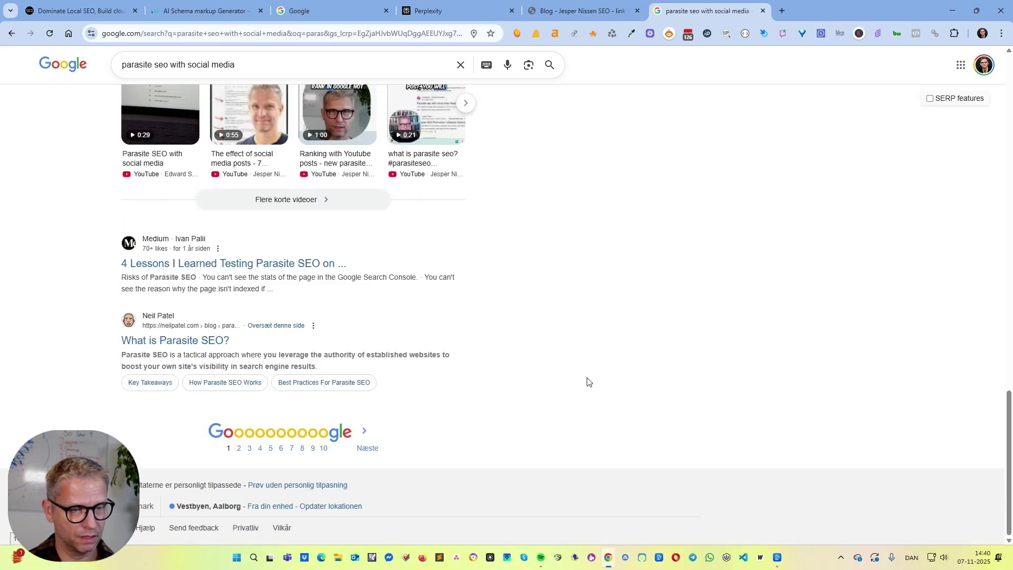
scroll(590, 381, up, 15)
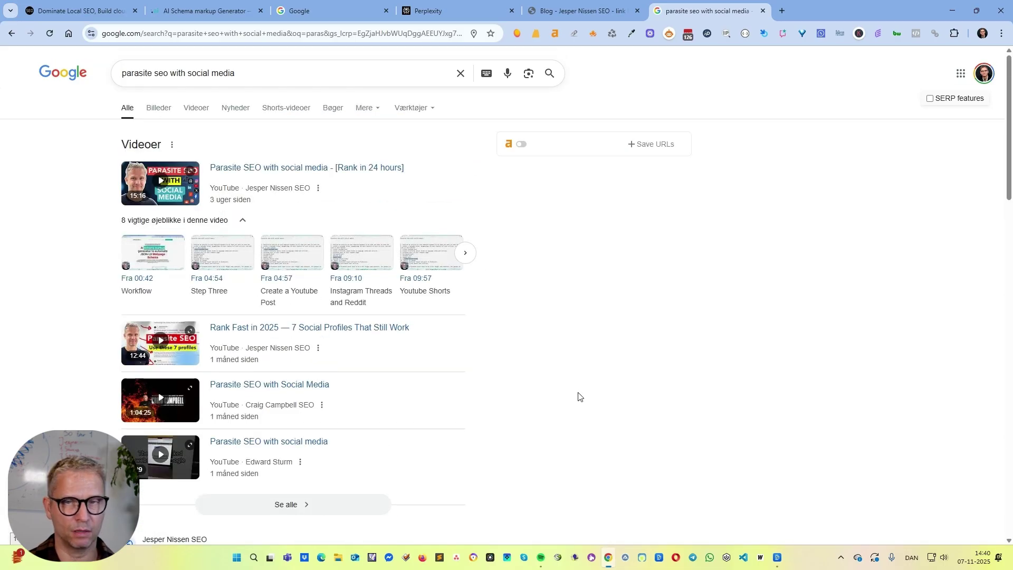
mouse_move(171, 169)
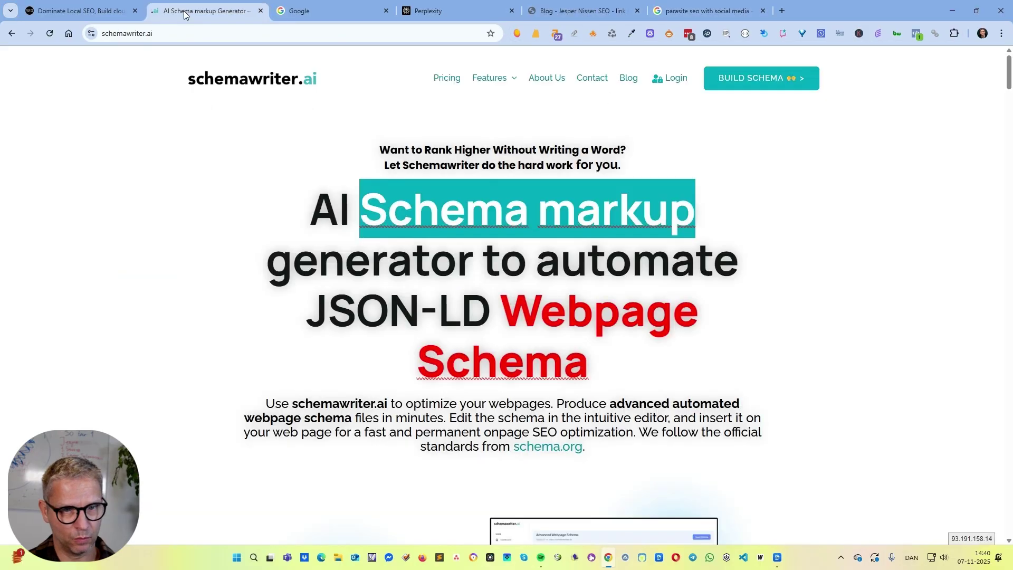
Step: Replace the search with 'schemawriter wordpress plugin' using the autocomplete suggestion
key(ctrl+2)
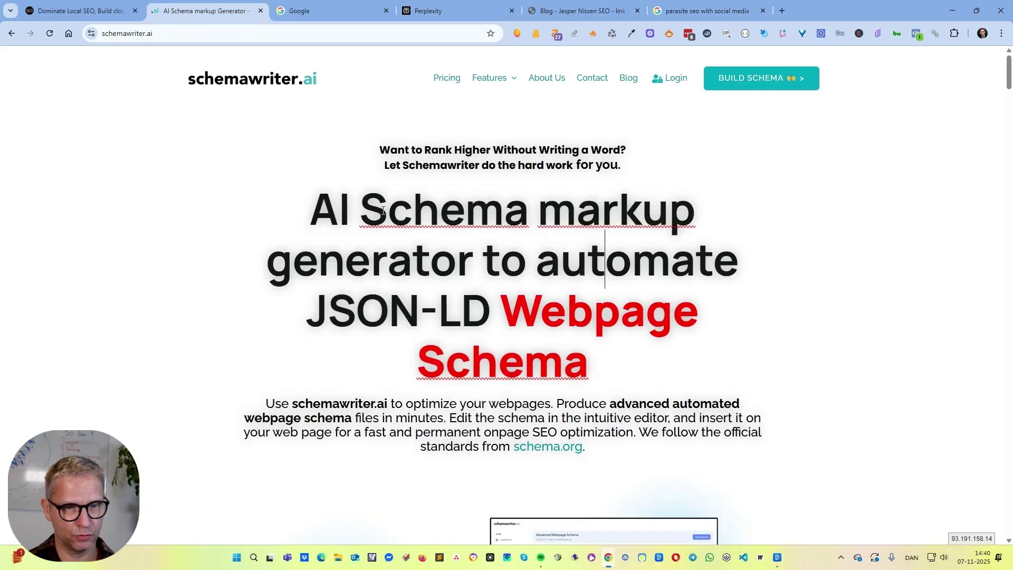
click(733, 12)
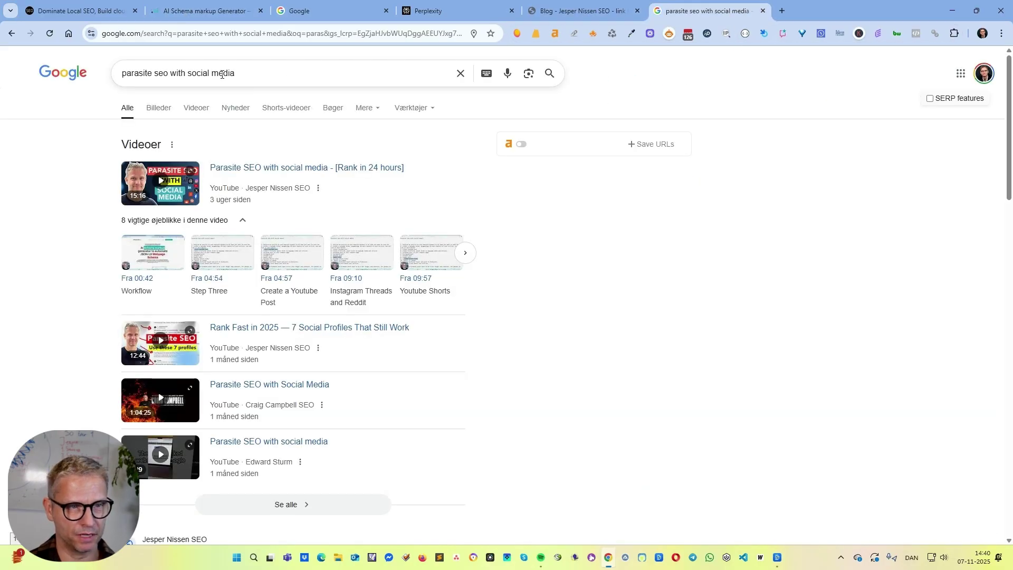
click(239, 73)
drag(239, 73, 7, 66)
key(BackSpace)
text(schema)
key(Down)
key(Return)
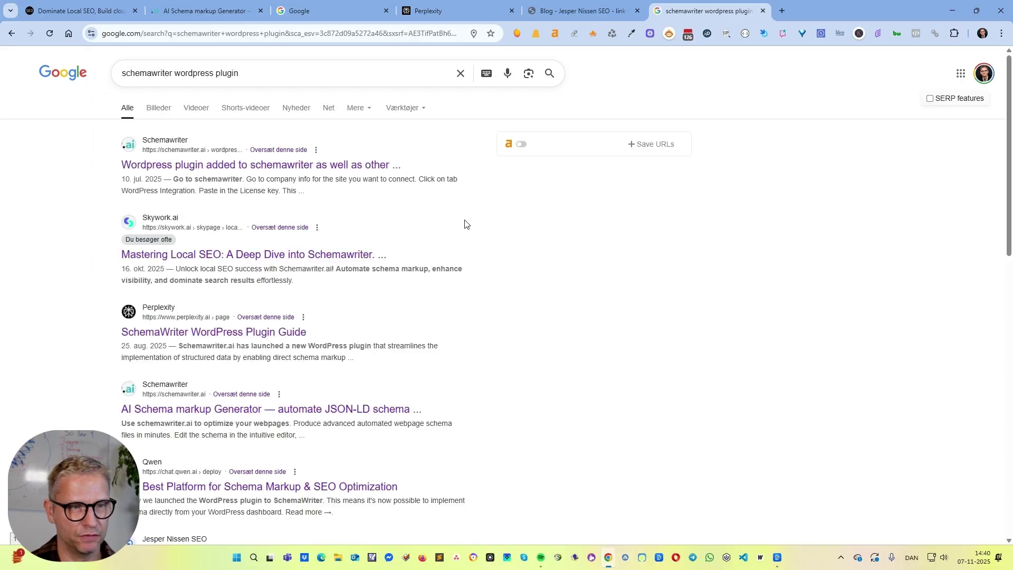
Step: Check the 'schemawriter wordpress plugin' query in the search box and dismiss the suggestions
drag(241, 75, 103, 86)
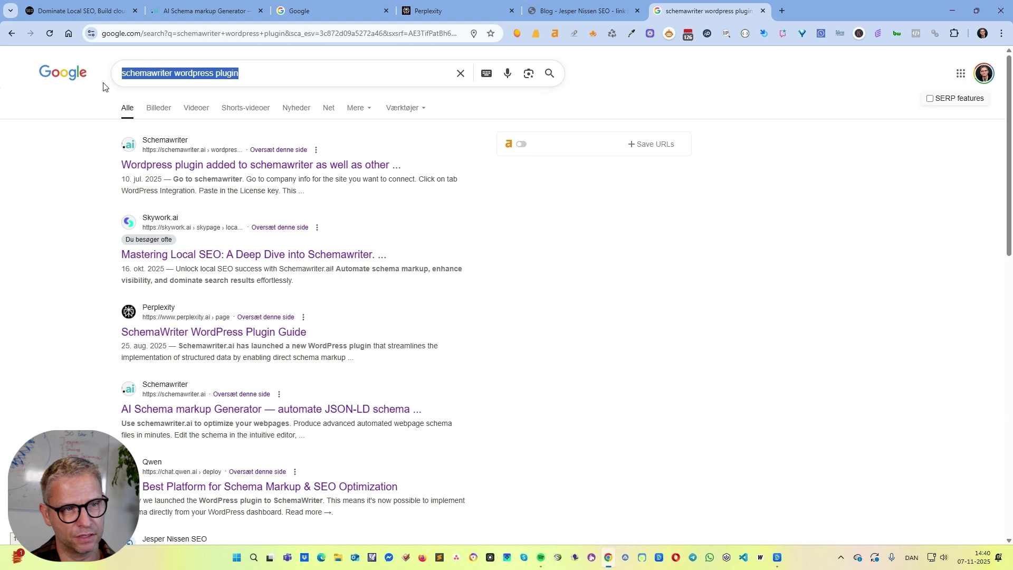
key(End)
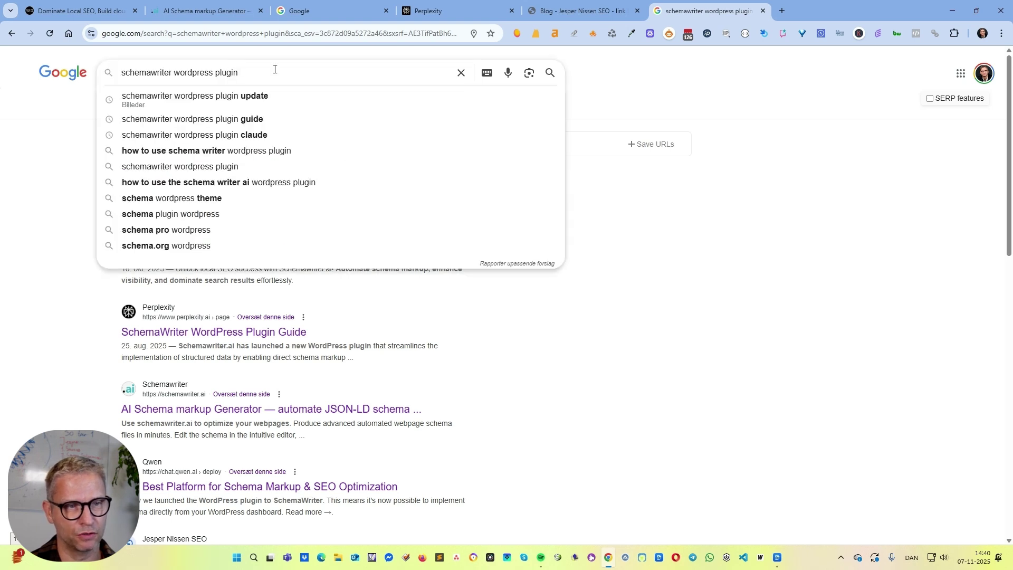
click(842, 207)
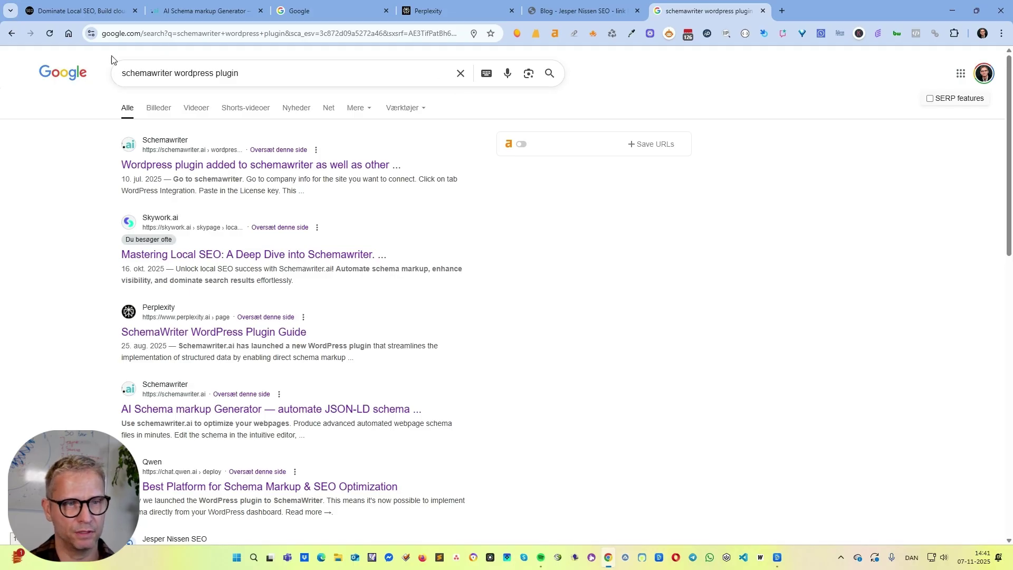
drag(248, 74, 65, 85)
click(251, 75)
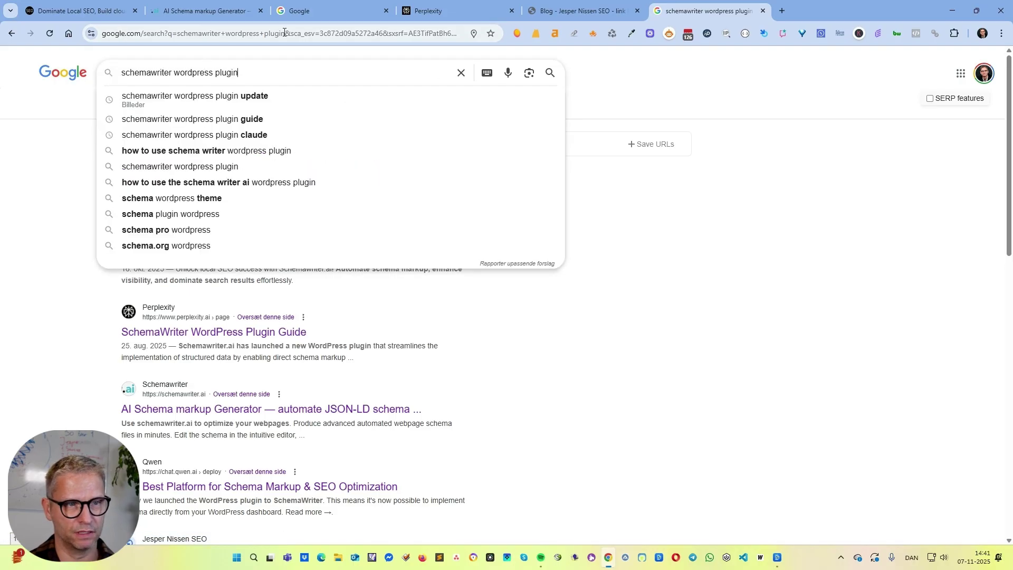
click(401, 280)
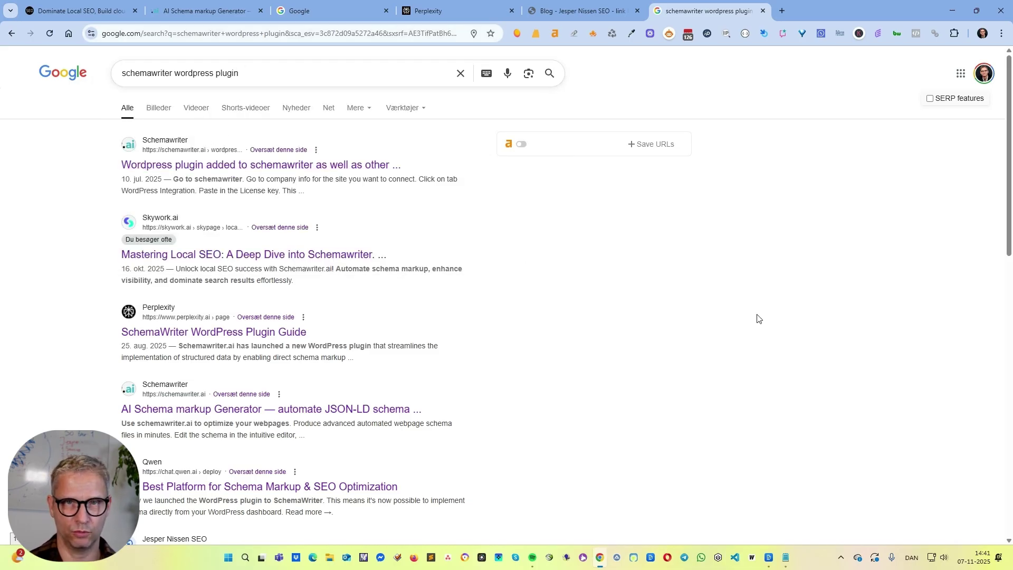
Step: In Notepad, type Facebook, LinkedIn, X, Threads and Instagram, one per line
key(alt+Tab)
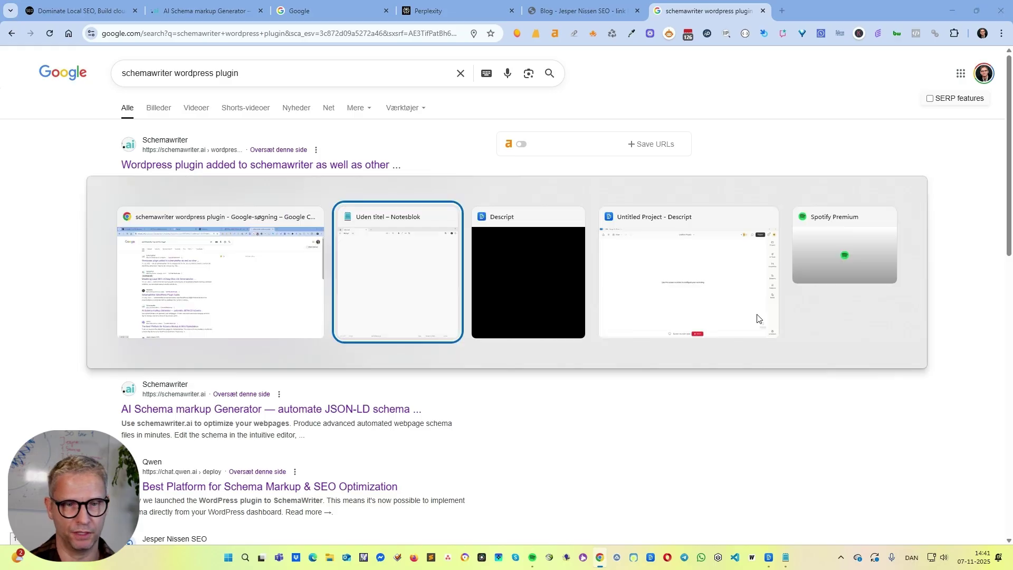
text(ske)
key(BackSpace)
key(BackSpace)
key(BackSpace)
text(Facebook )
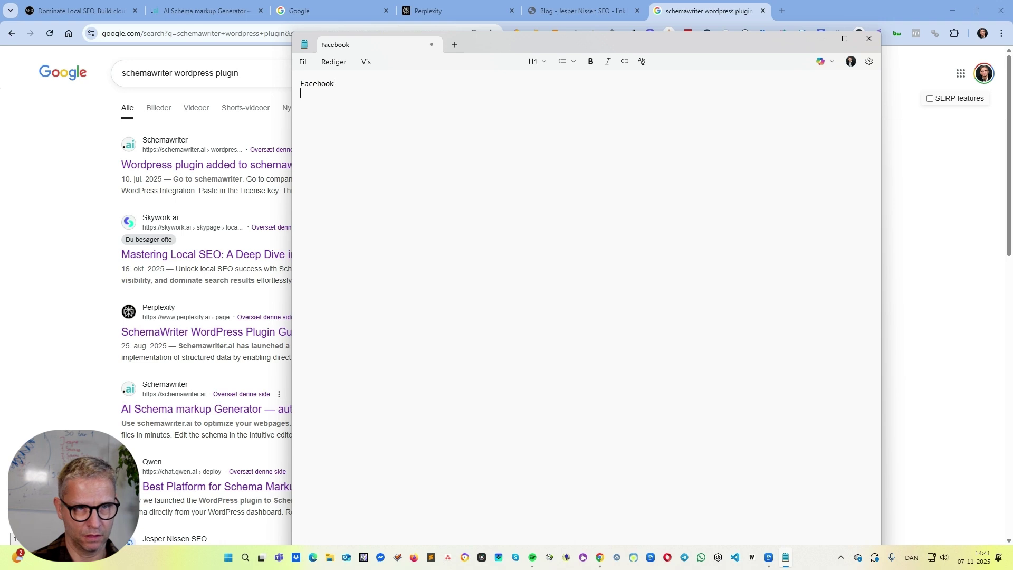
text(LinkedIn)
key(Return)
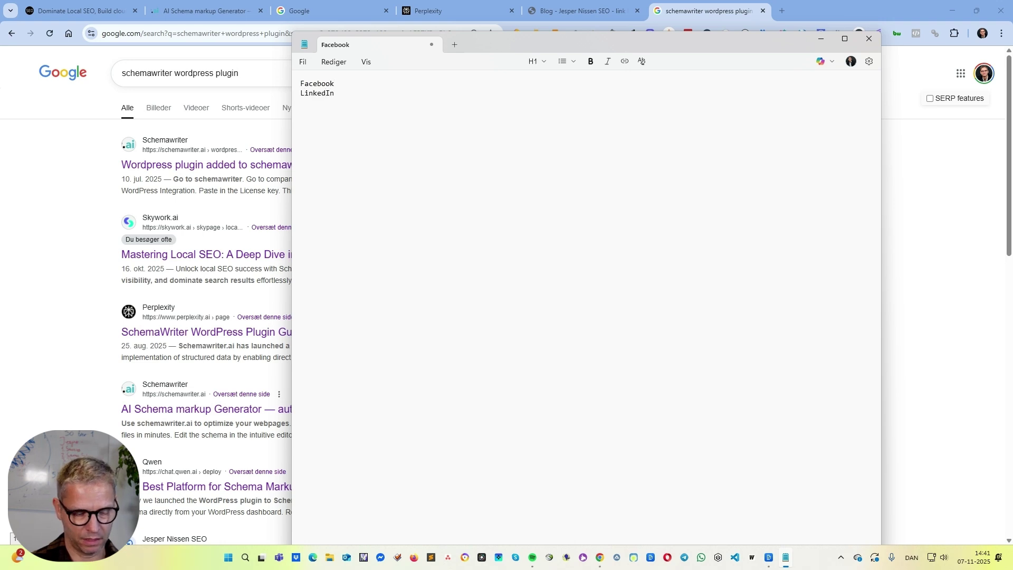
text(X)
key(Return)
text(Threads)
key(Return)
text(Instagram)
key(Return)
Step: Add Youtube, fixing its typos, and Reddit as the last two lines
text(YouTu)
key(BackSpace)
key(BackSpace)
key(BackSpace)
key(BackSpace)
text(outi)
key(BackSpace)
key(BackSpace)
text(tiunb)
key(BackSpace)
key(BackSpace)
key(BackSpace)
key(BackSpace)
text(ube)
key(Return)
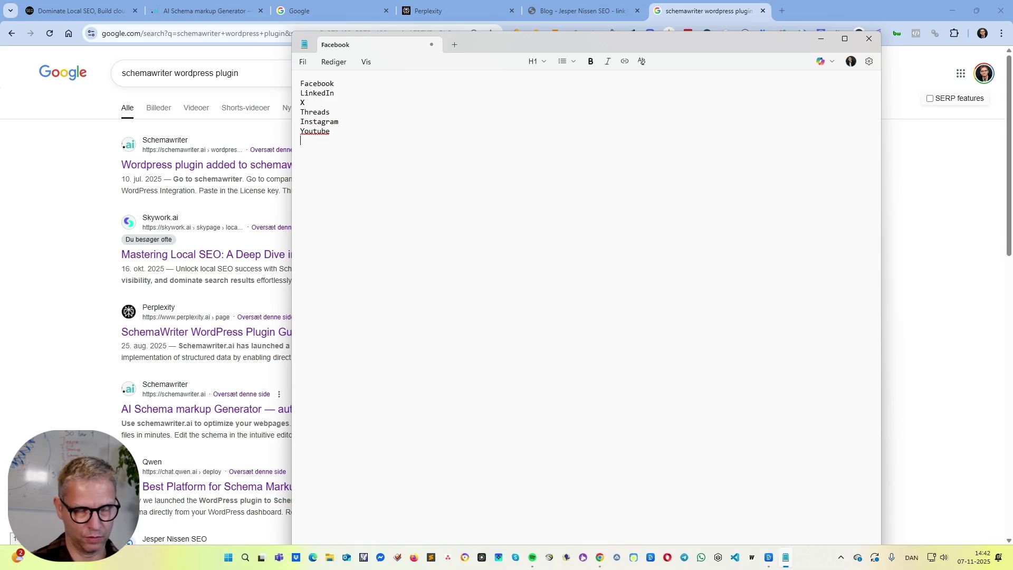
text(Reddit)
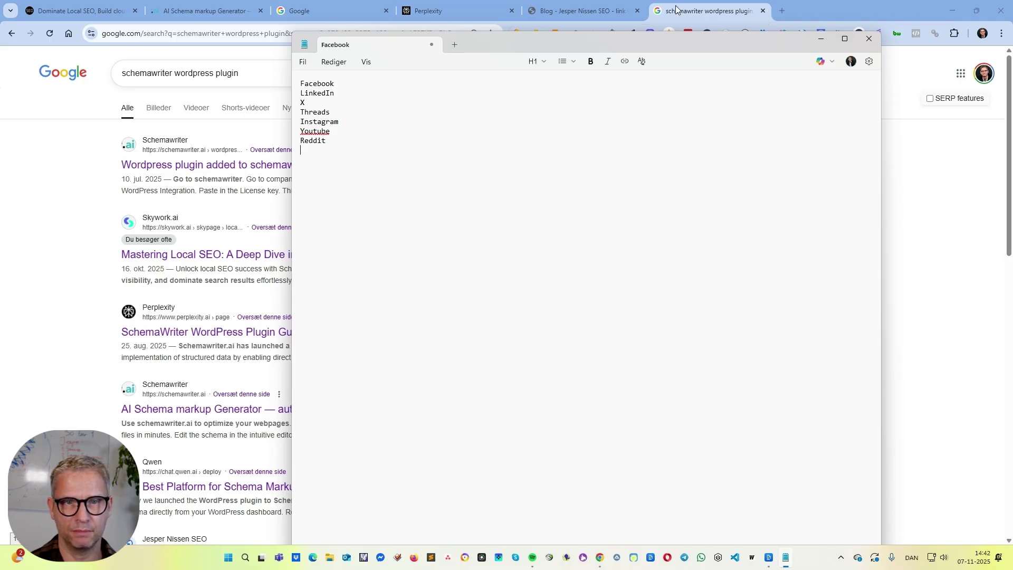
Step: Open the 'Parasite seo with social media' article and select its workflow steps 1 through 14
click(713, 16)
click(580, 12)
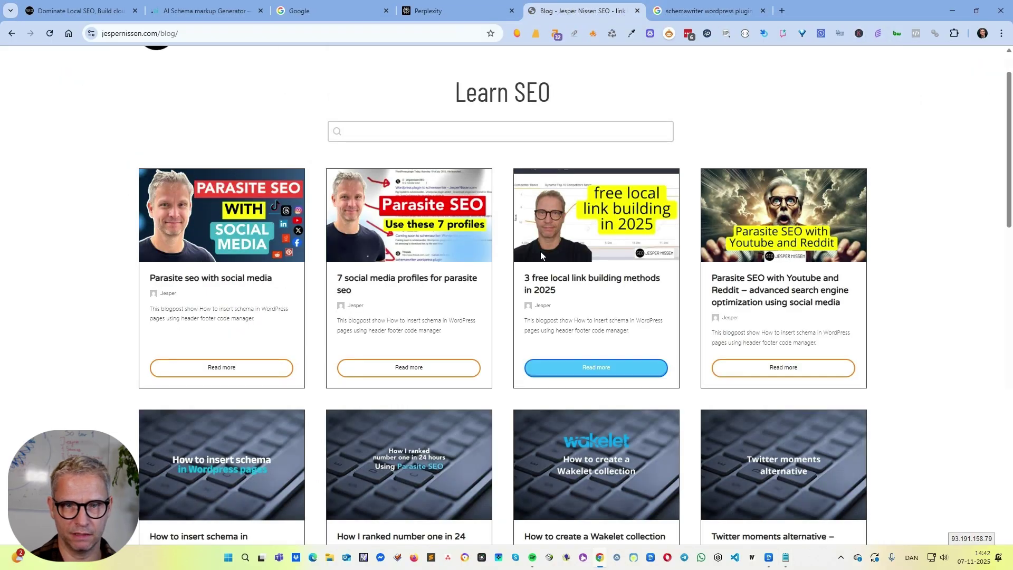
click(240, 376)
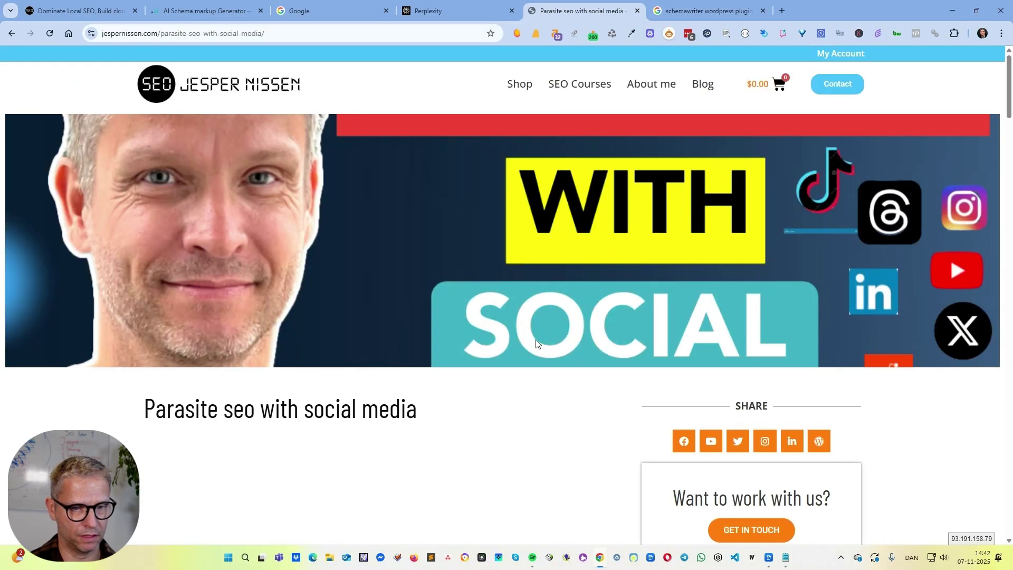
scroll(538, 346, down, 15)
scroll(538, 348, down, 11)
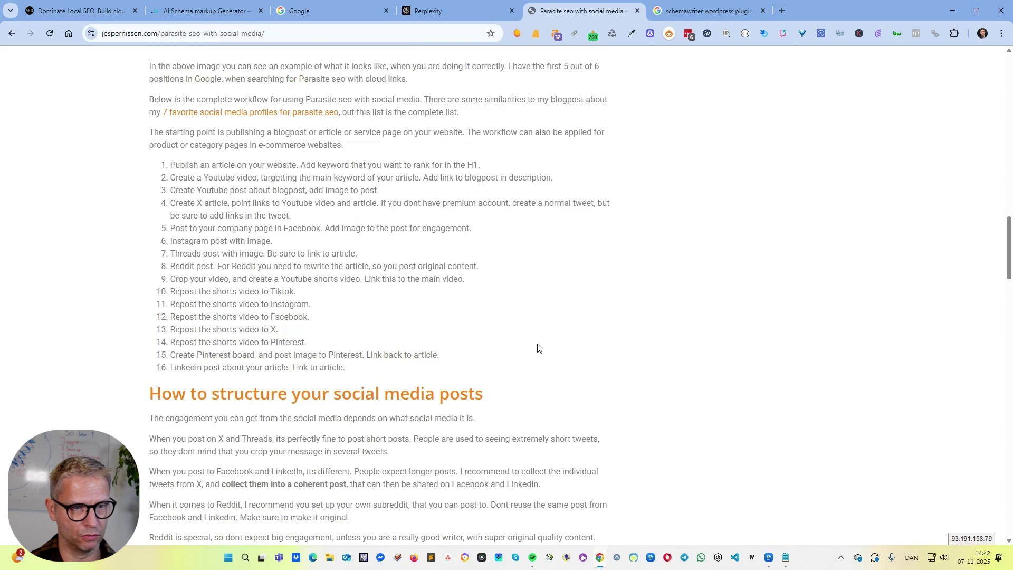
drag(311, 363, 244, 246)
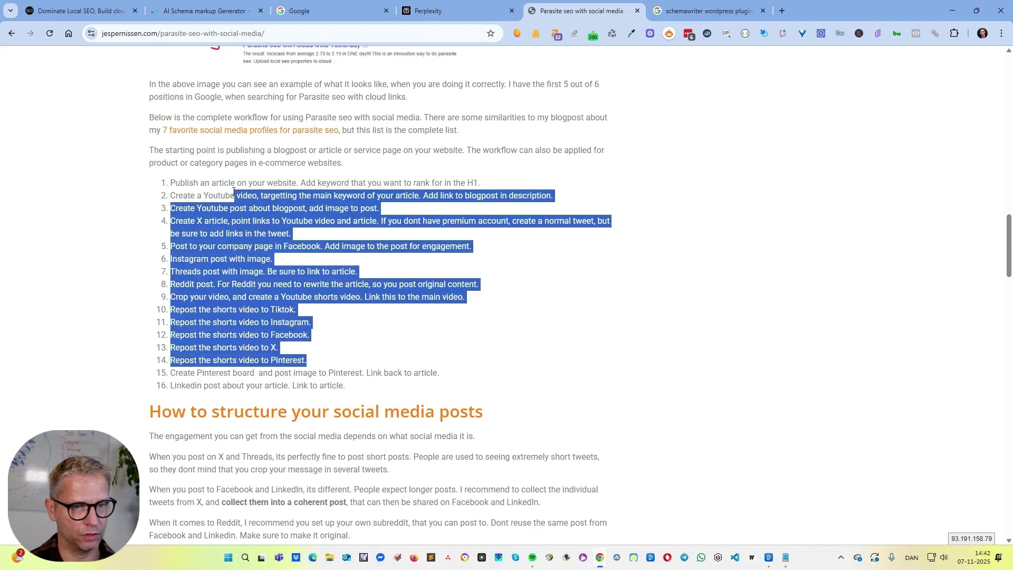
drag(233, 191, 231, 183)
Step: Back in Notepad, select all of the platform list and then deselect it
key(alt+Tab)
scroll(329, 128, up, 8)
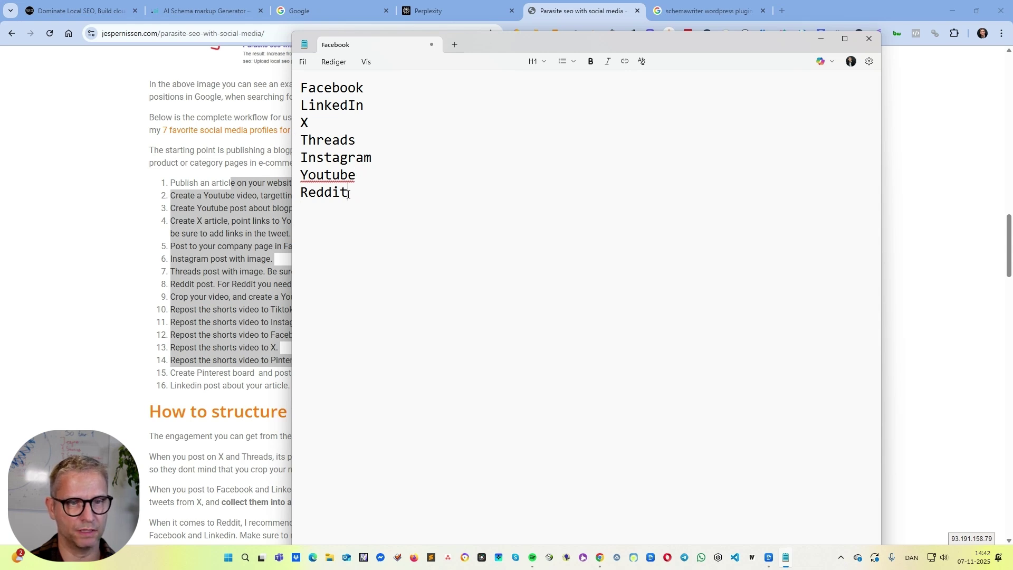
key(ctrl+a)
click(507, 201)
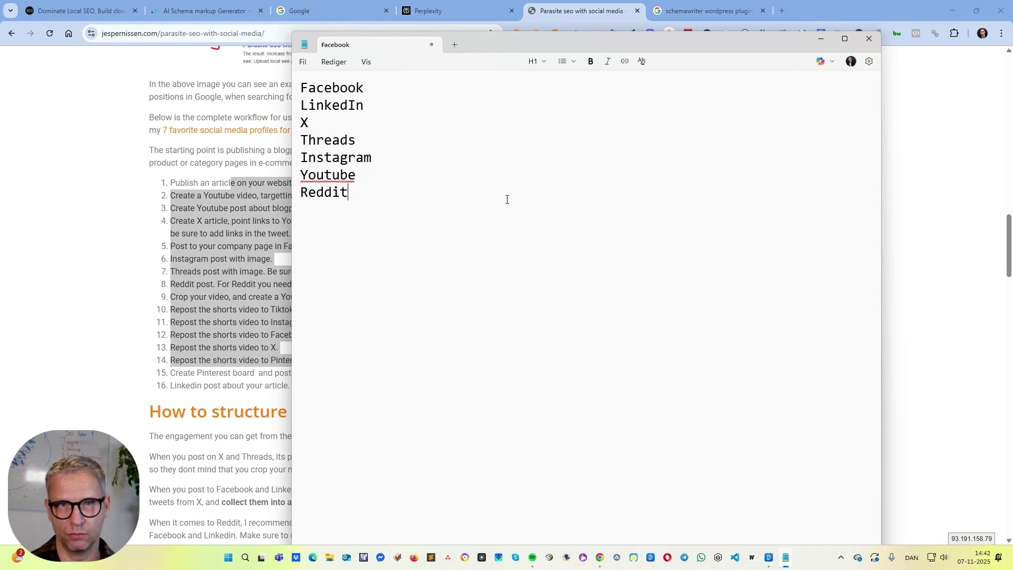
Step: Scroll page one of the schemawriter results, highlighting the Update to schemawriter, Threads and LinkedIn titles
click(717, 10)
click(271, 70)
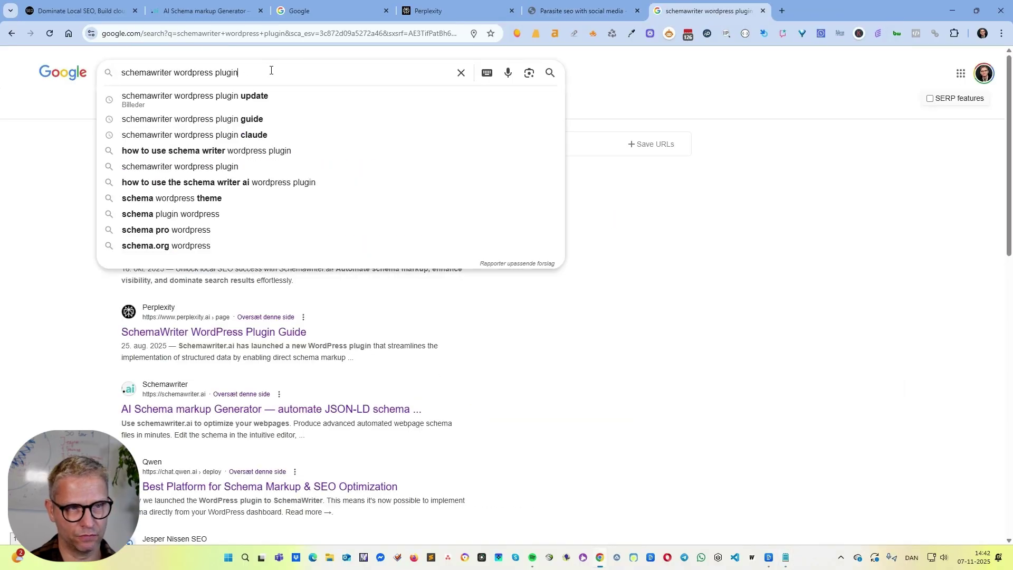
key(Escape)
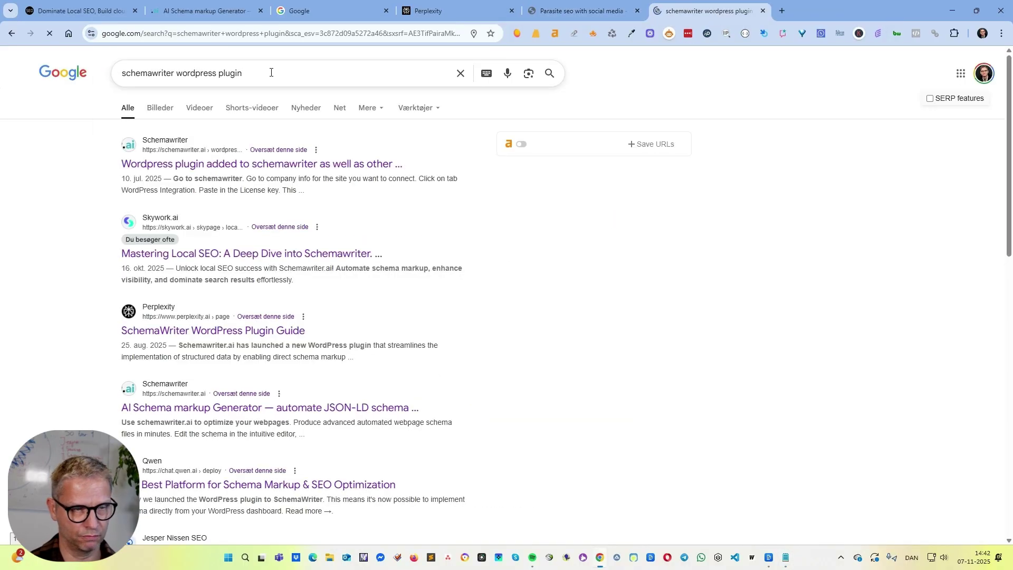
scroll(672, 317, down, 1)
scroll(672, 317, down, 6)
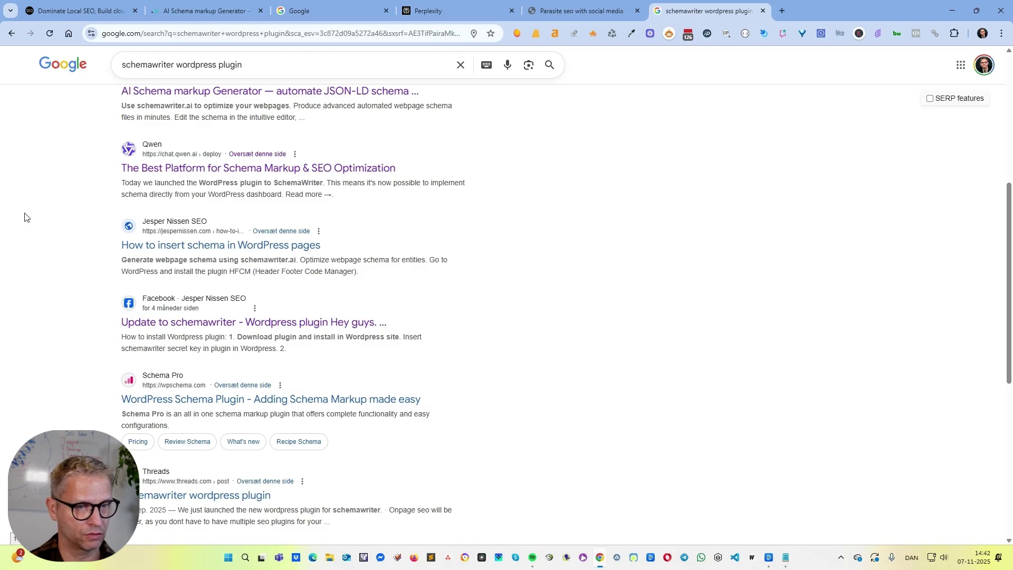
scroll(27, 211, down, 2)
triple_click(106, 216)
scroll(89, 211, down, 3)
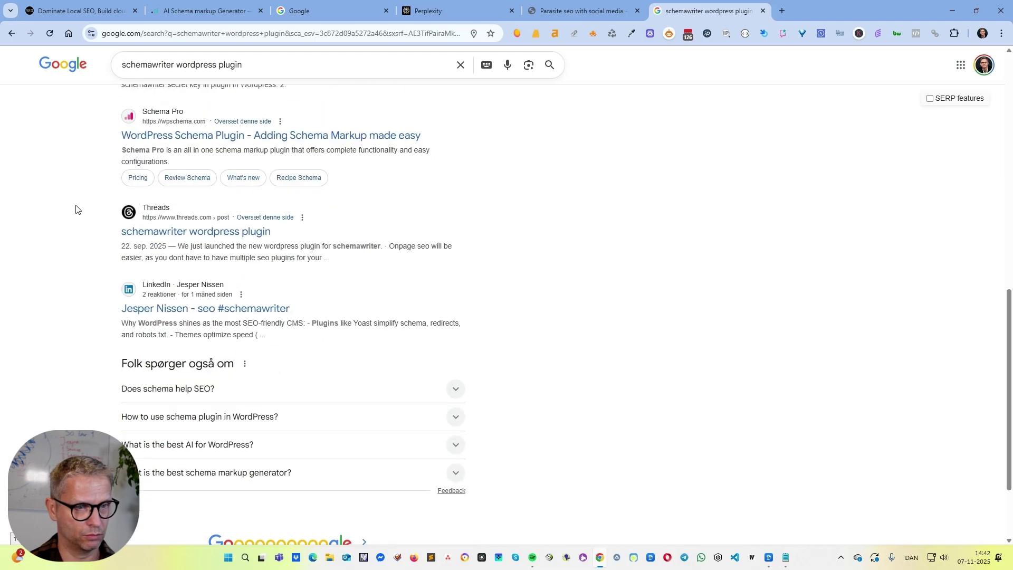
triple_click(79, 230)
scroll(61, 253, down, 2)
triple_click(89, 203)
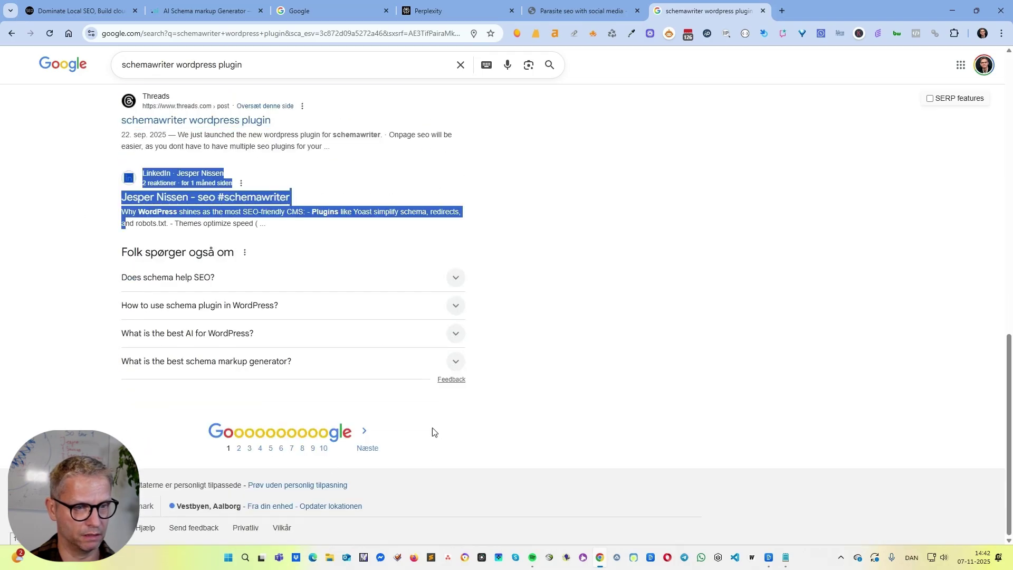
click(378, 468)
Step: On results page two, step through the Reddit, video, X, Instagram and Facebook results
click(377, 455)
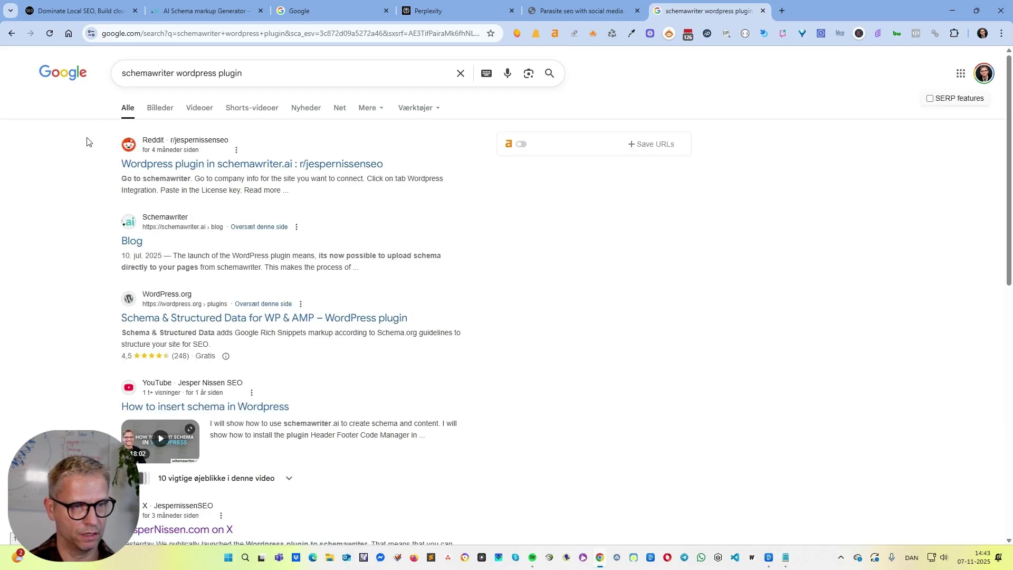
key(Tab)
scroll(87, 143, down, 4)
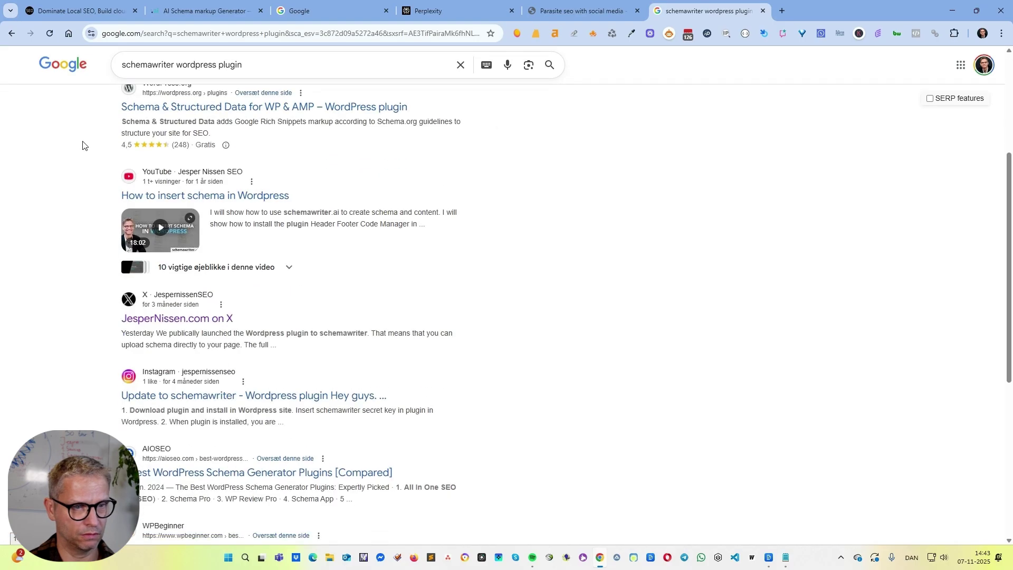
key(Tab)
scroll(14, 276, down, 2)
key(Tab)
scroll(30, 242, down, 1)
key(Tab)
scroll(58, 276, down, 2)
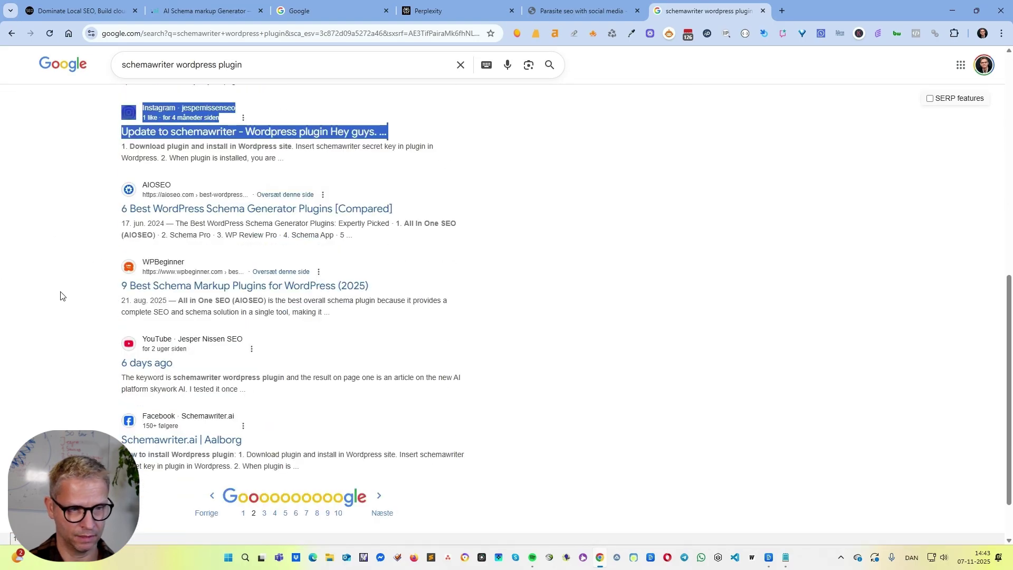
drag(105, 361, 135, 371)
key(Tab)
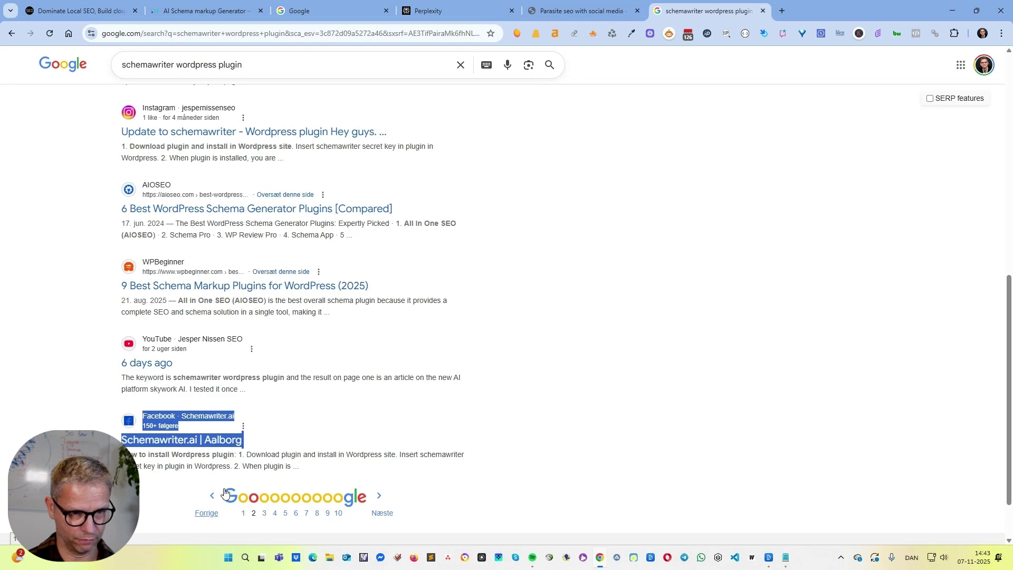
Step: Return to results page one and scroll over it again
click(243, 512)
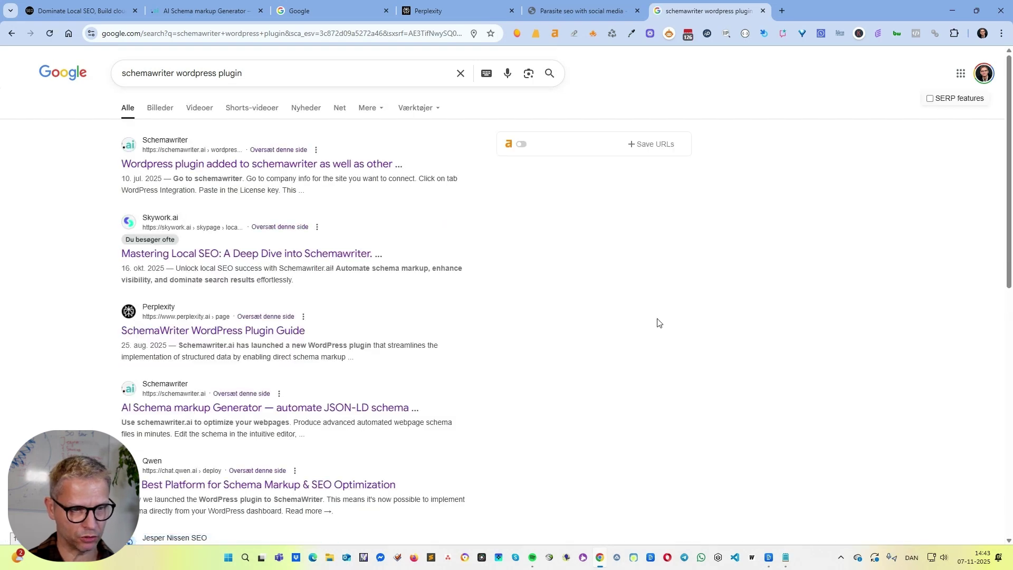
scroll(658, 323, down, 1)
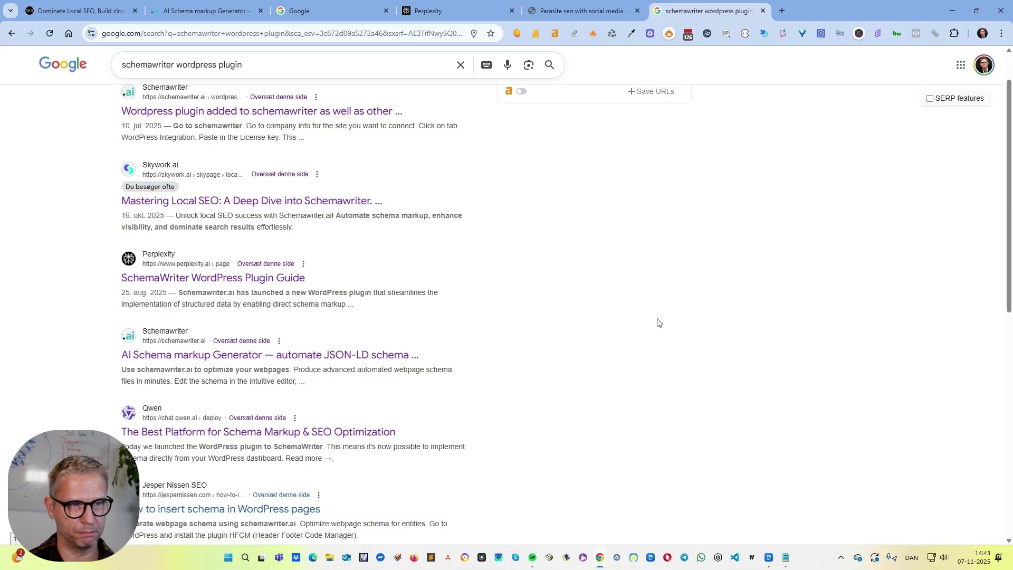
scroll(658, 323, up, 1)
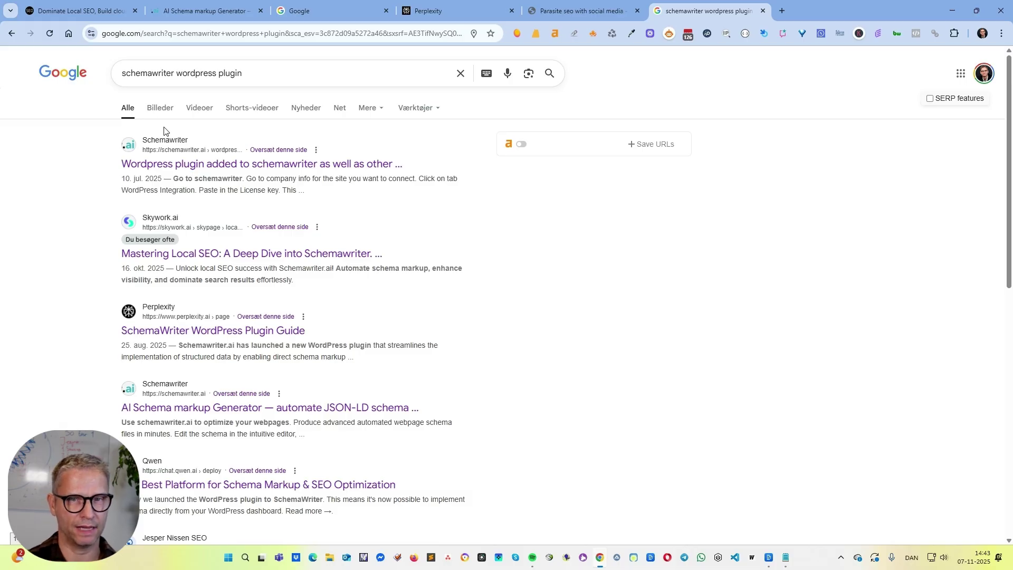
Step: Scroll up the Parasite seo article, then scroll through the schemawriter wordpress plugin results
click(559, 11)
scroll(449, 274, up, 15)
scroll(397, 293, up, 3)
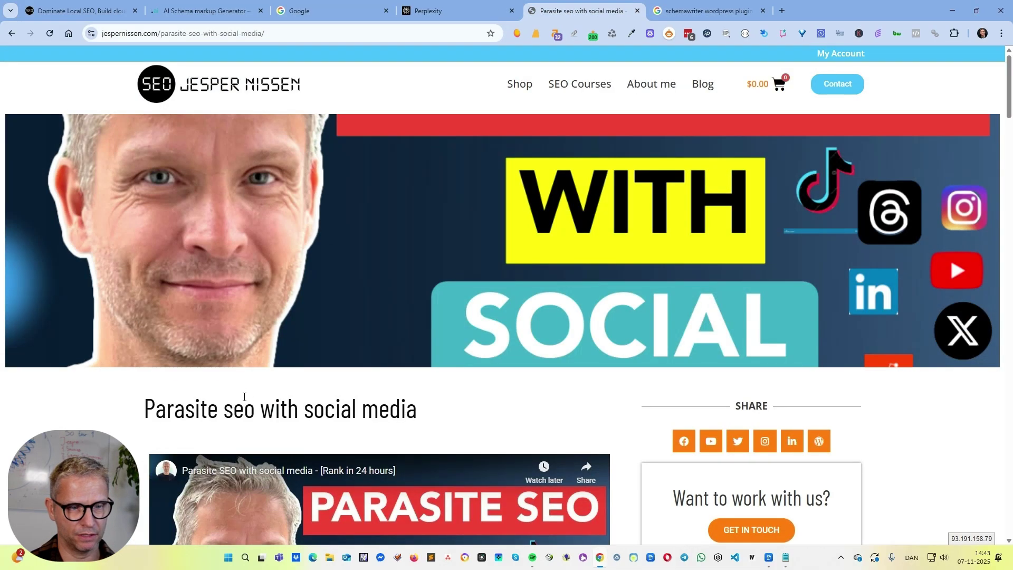
click(732, 17)
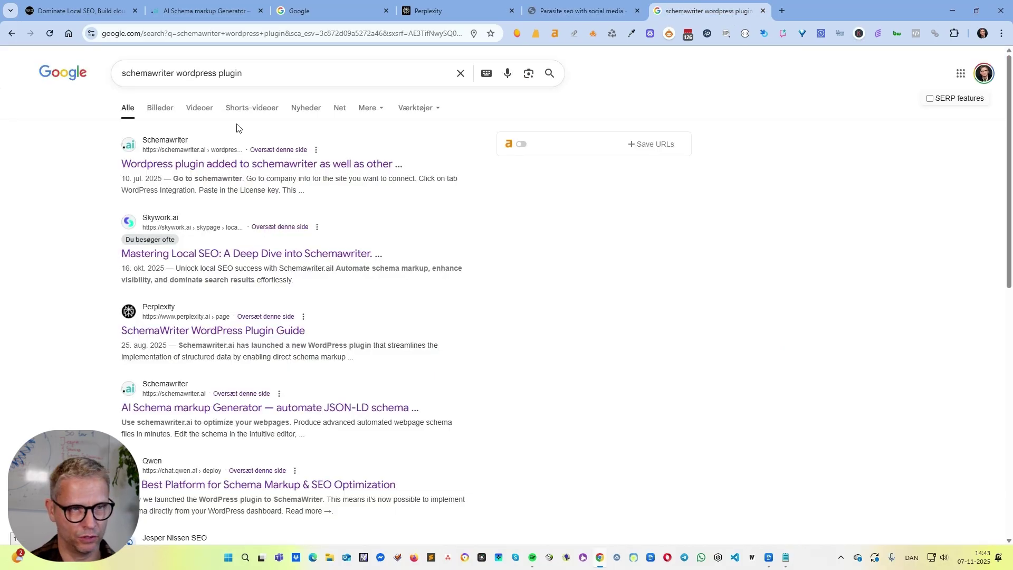
scroll(518, 335, down, 8)
scroll(519, 337, down, 2)
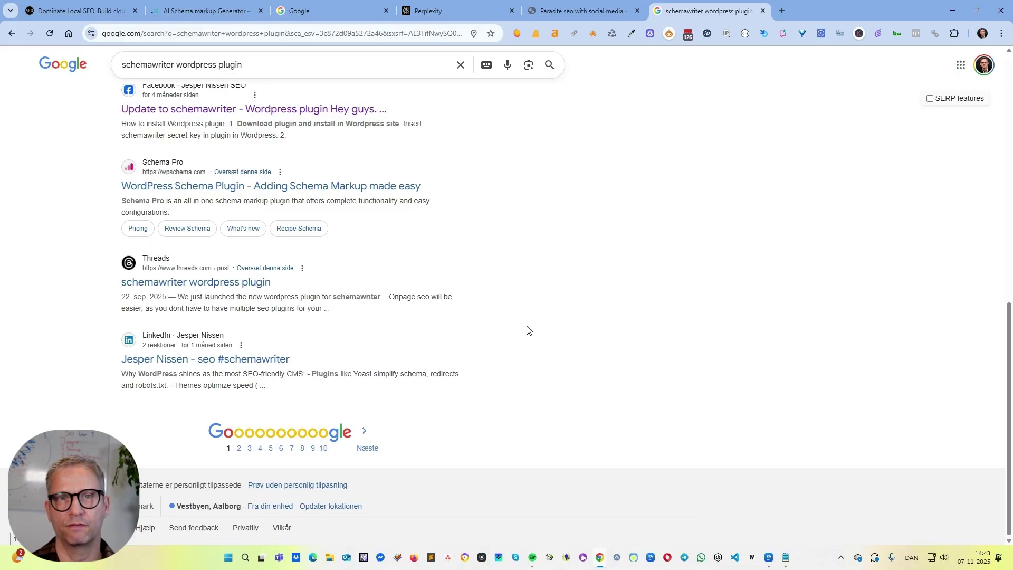
scroll(529, 330, up, 10)
Step: Glance at the Perplexity home page, then go back to the schemawriter results tab
click(466, 14)
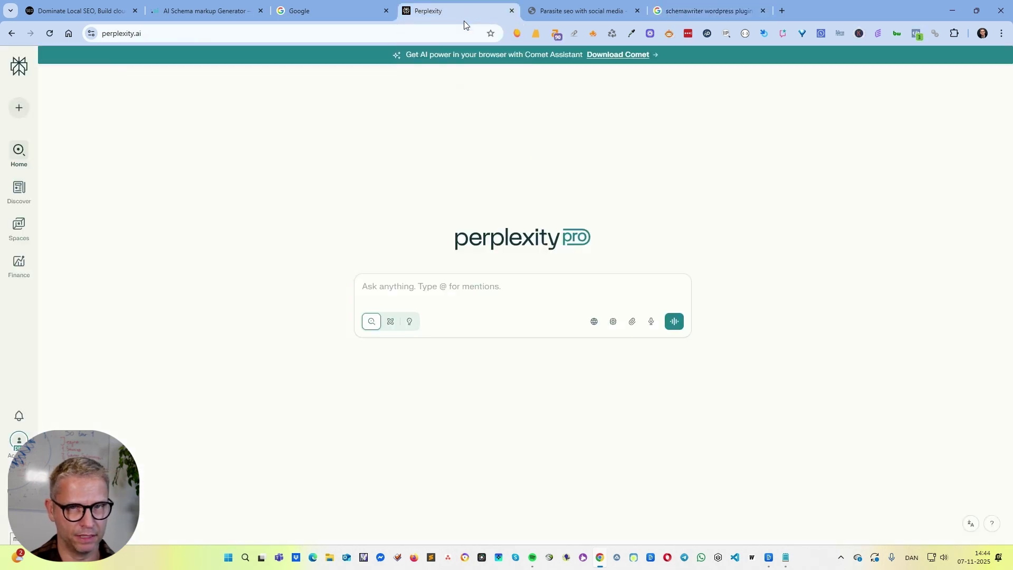
click(606, 11)
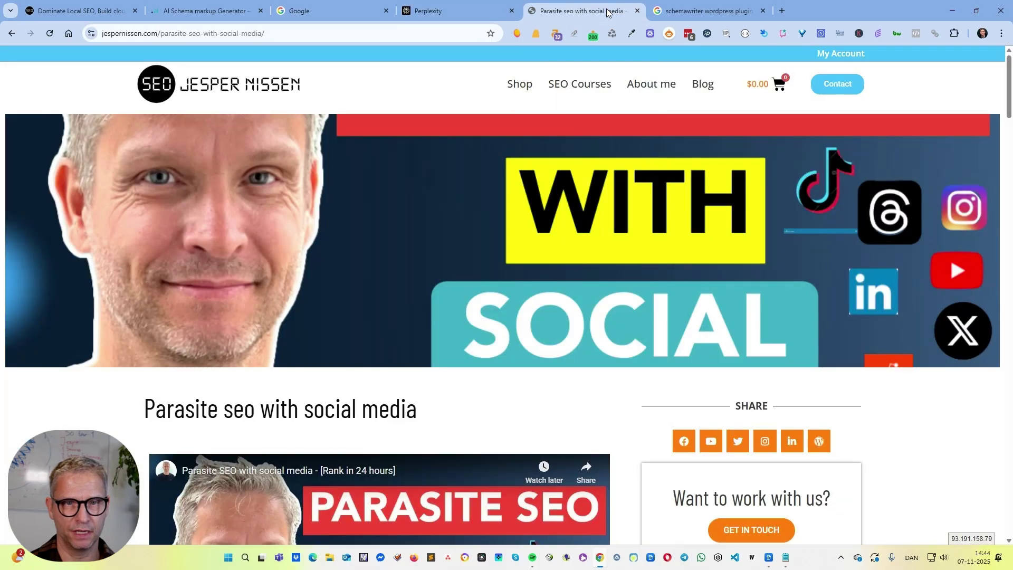
click(706, 10)
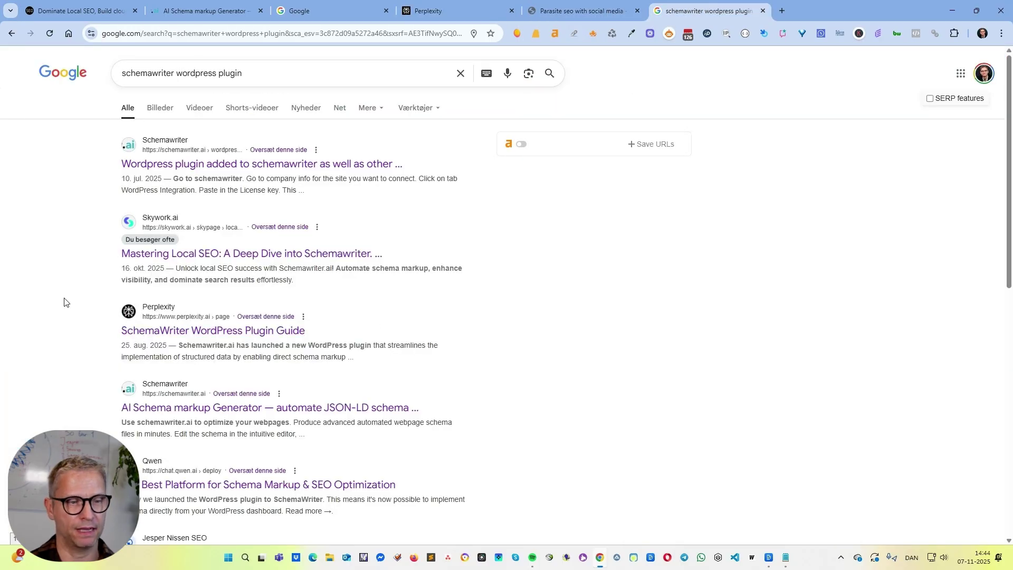
Step: Ask Perplexity to 'write an article about schemawriter wordpress plugin'
click(419, 12)
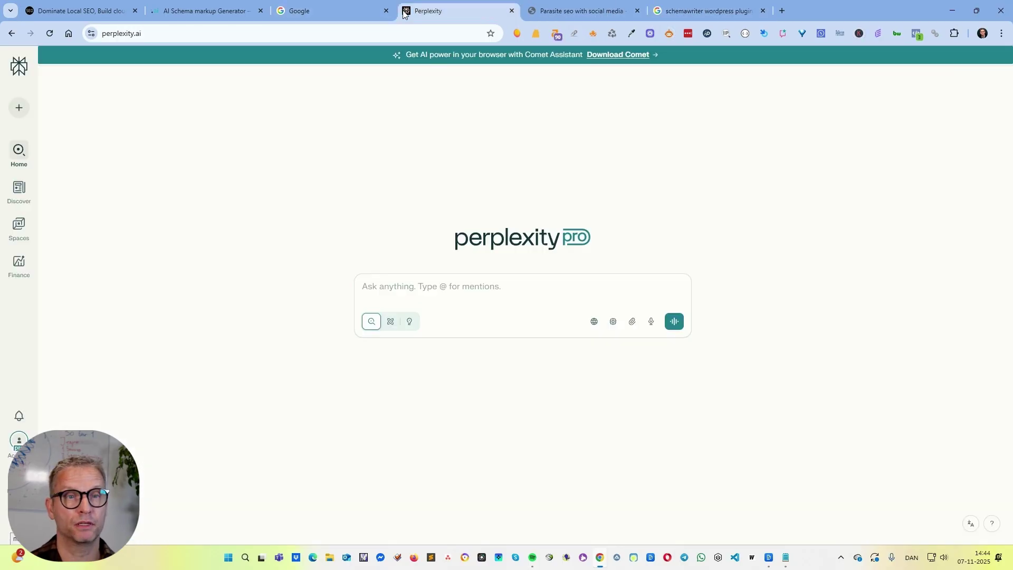
click(455, 285)
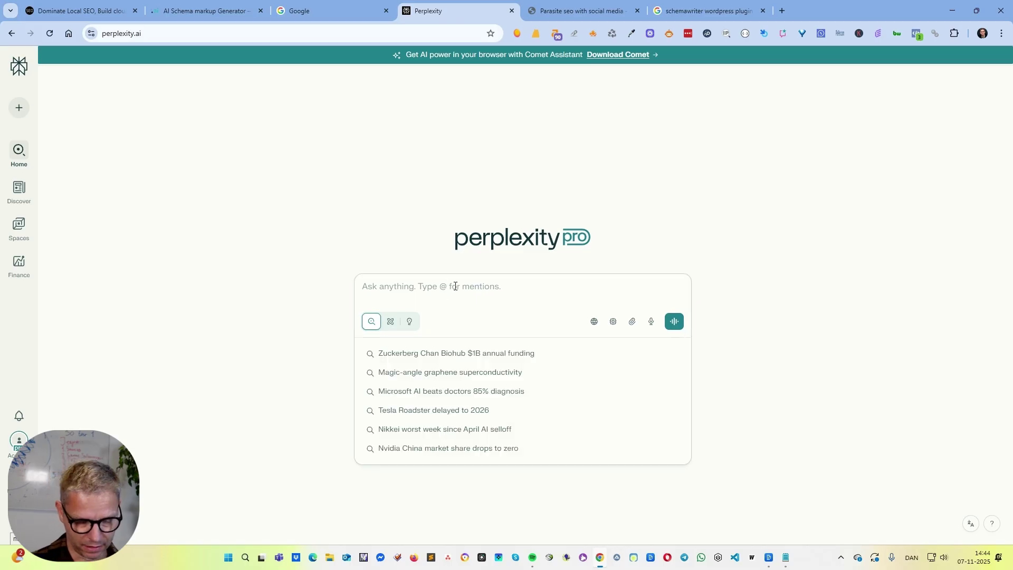
text(write an article about schemawriter wordpress plugins)
key(BackSpace)
key(BackSpace)
key(BackSpace)
text(in)
key(Return)
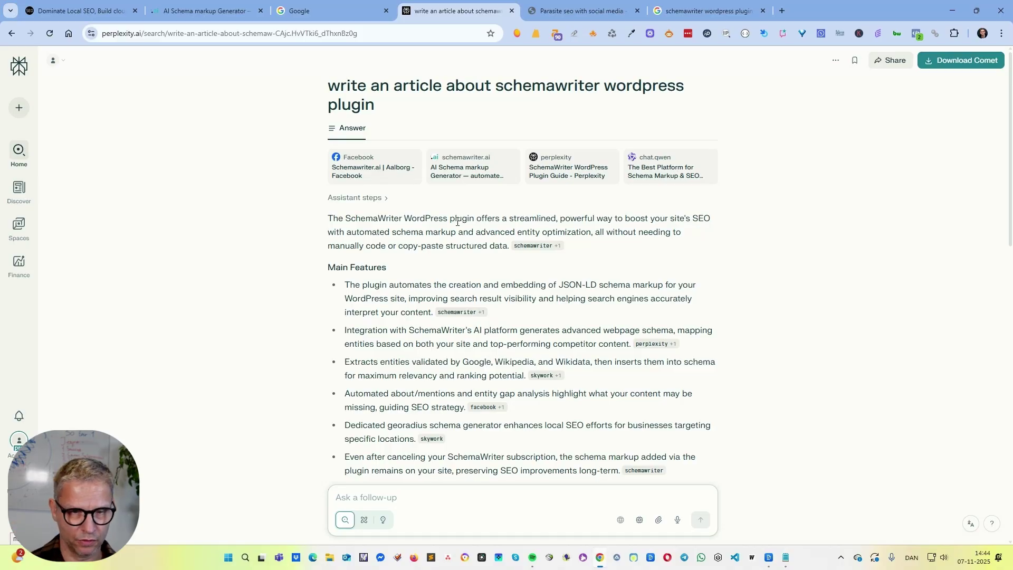
mouse_move(555, 249)
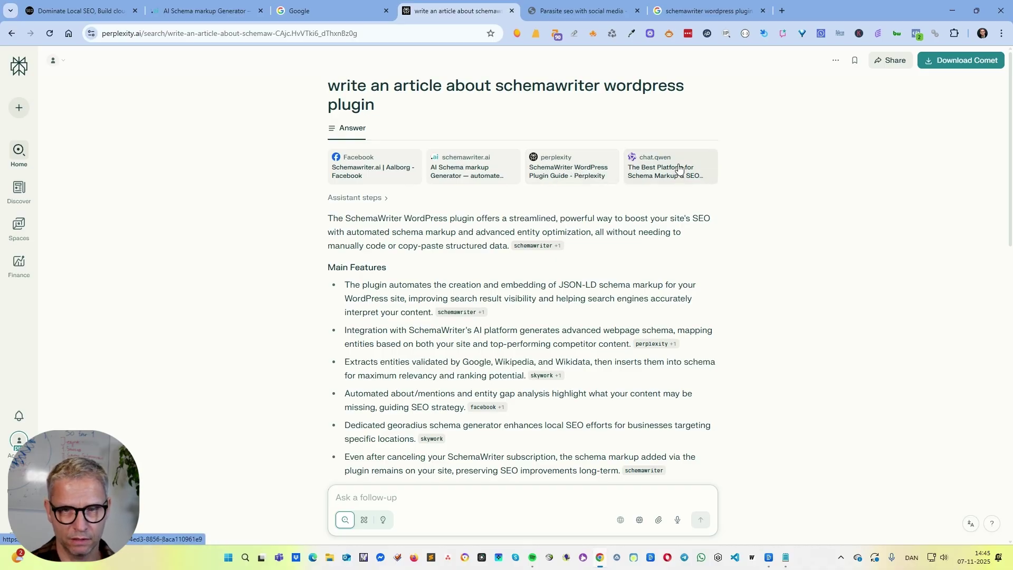
scroll(784, 190, down, 15)
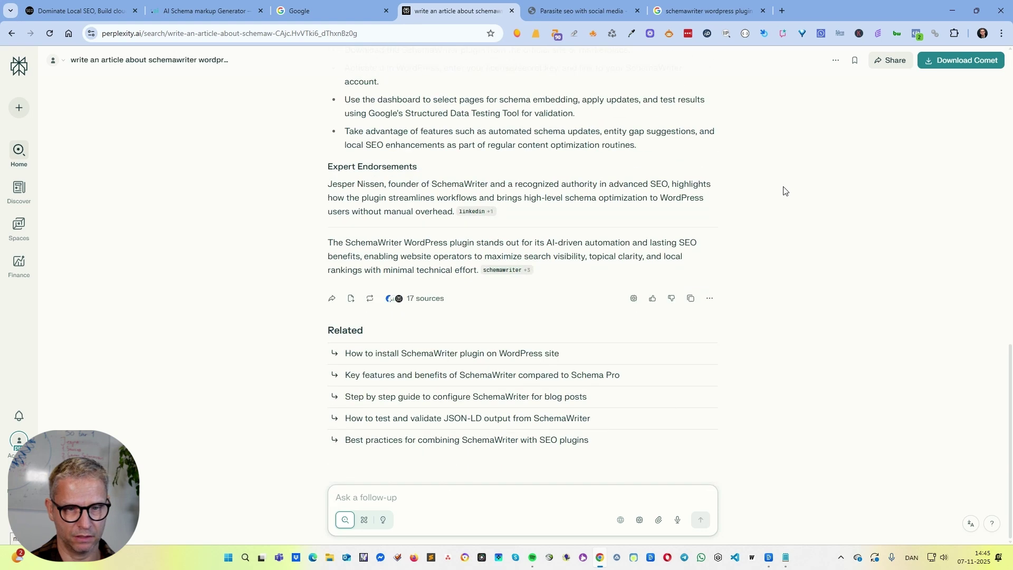
click(433, 301)
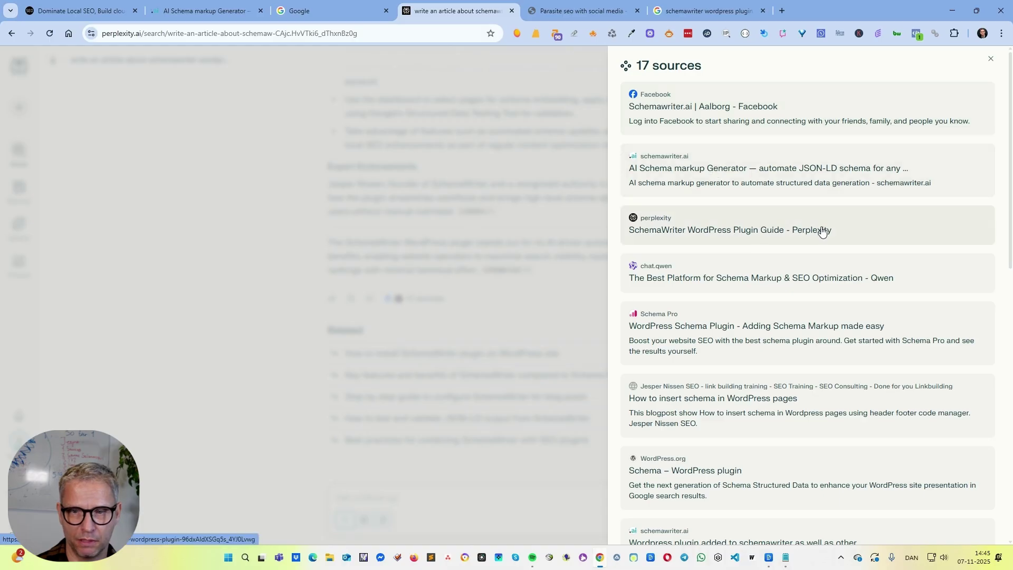
scroll(866, 169, down, 4)
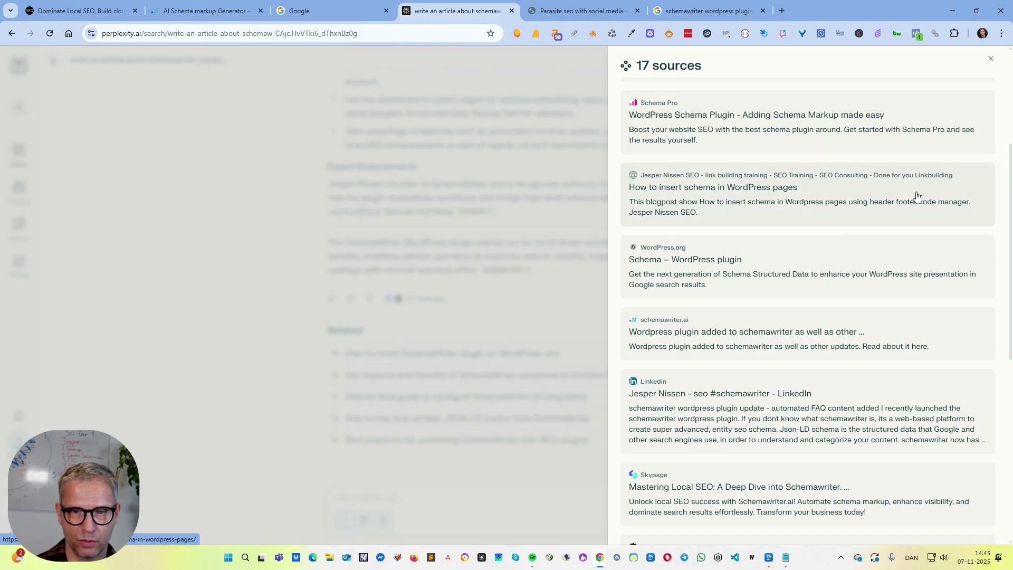
scroll(723, 248, down, 3)
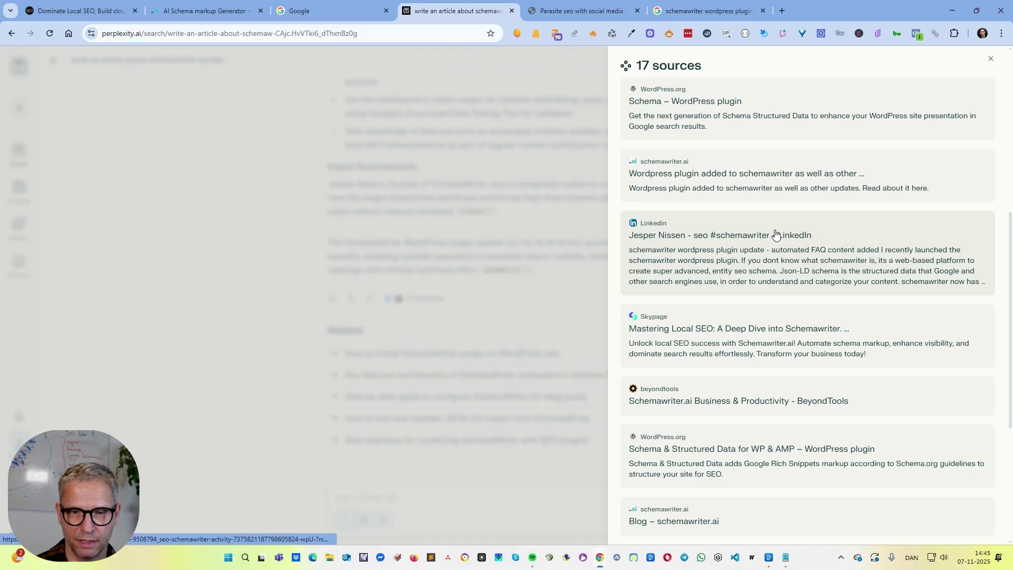
scroll(723, 242, down, 4)
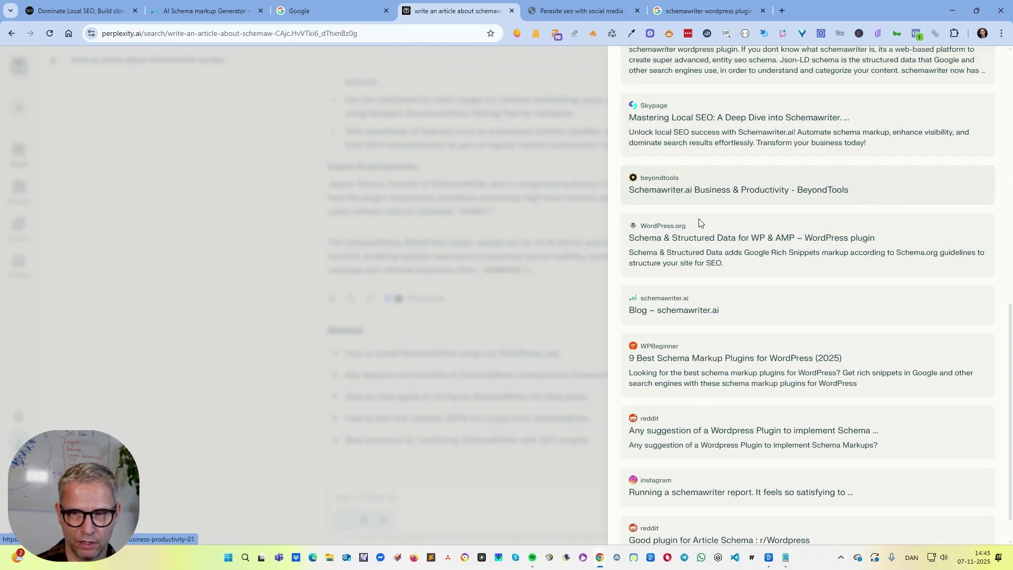
scroll(760, 239, down, 1)
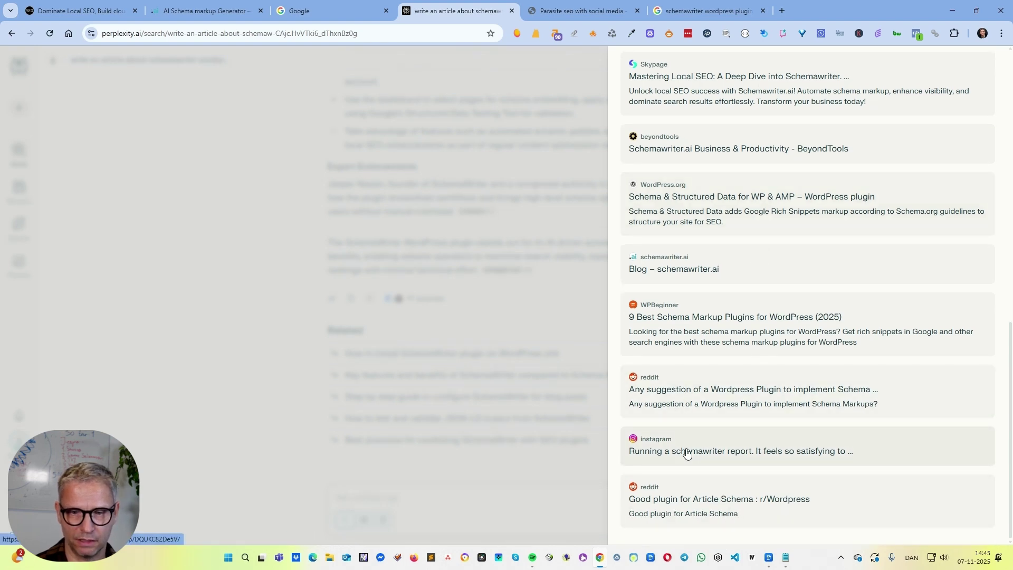
click(182, 205)
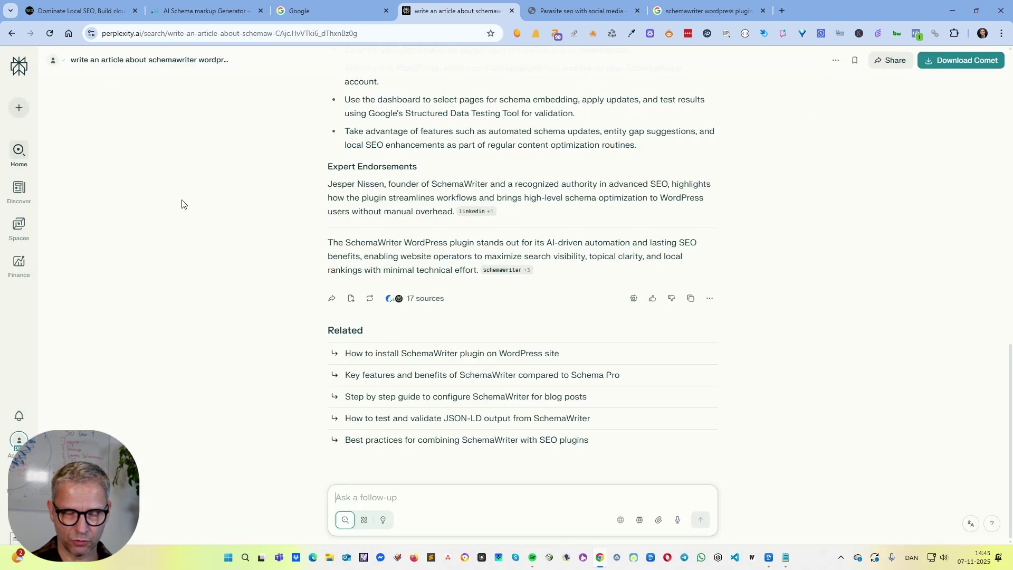
scroll(178, 212, up, 15)
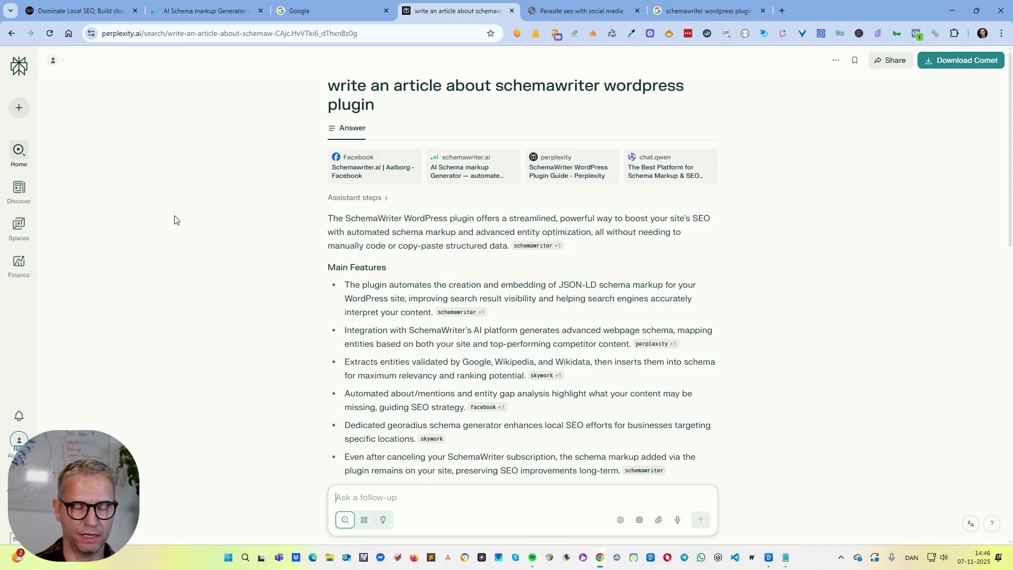
key(alt+Tab)
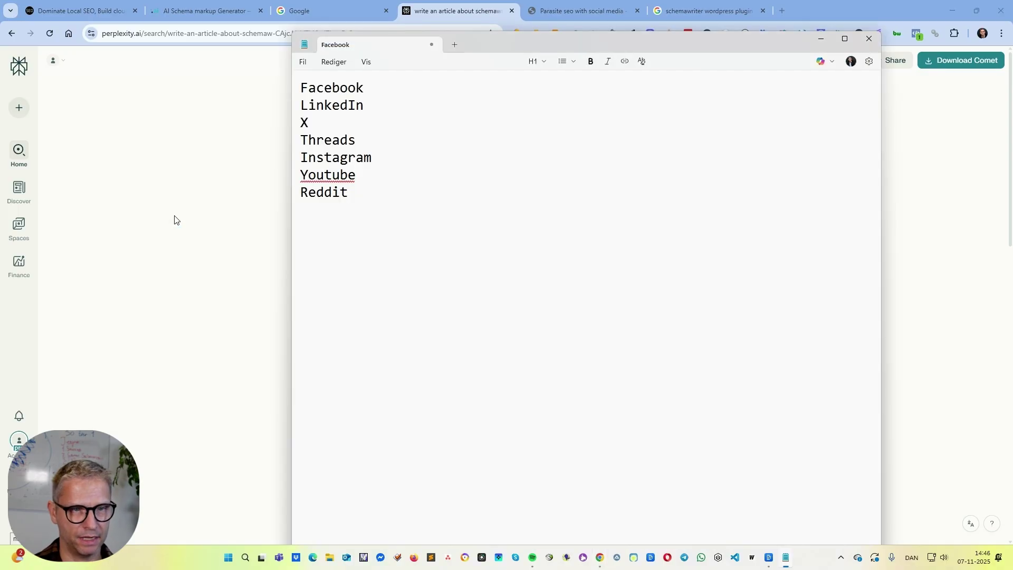
key(ctrl+a)
click(404, 133)
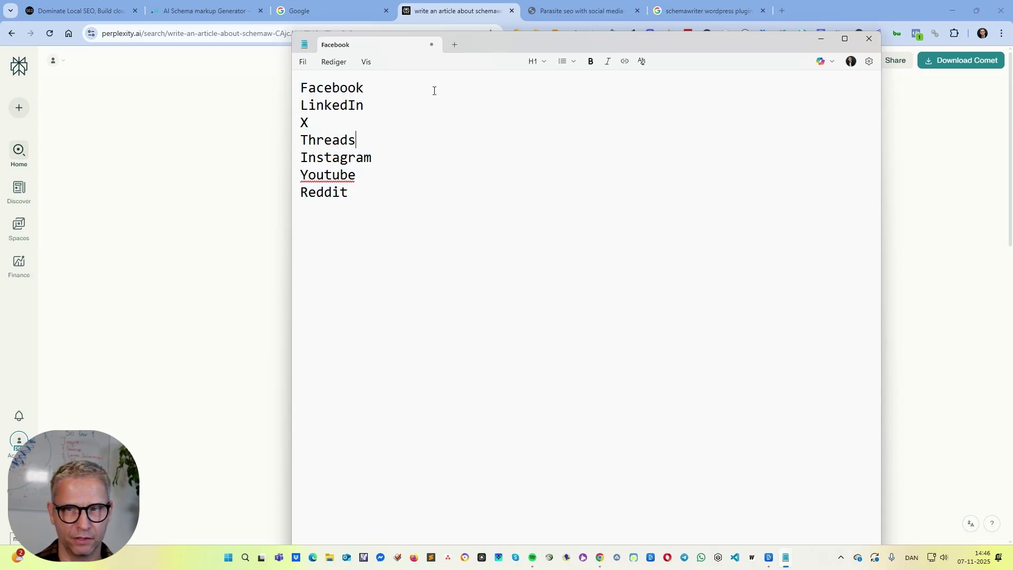
drag(525, 43, 540, 72)
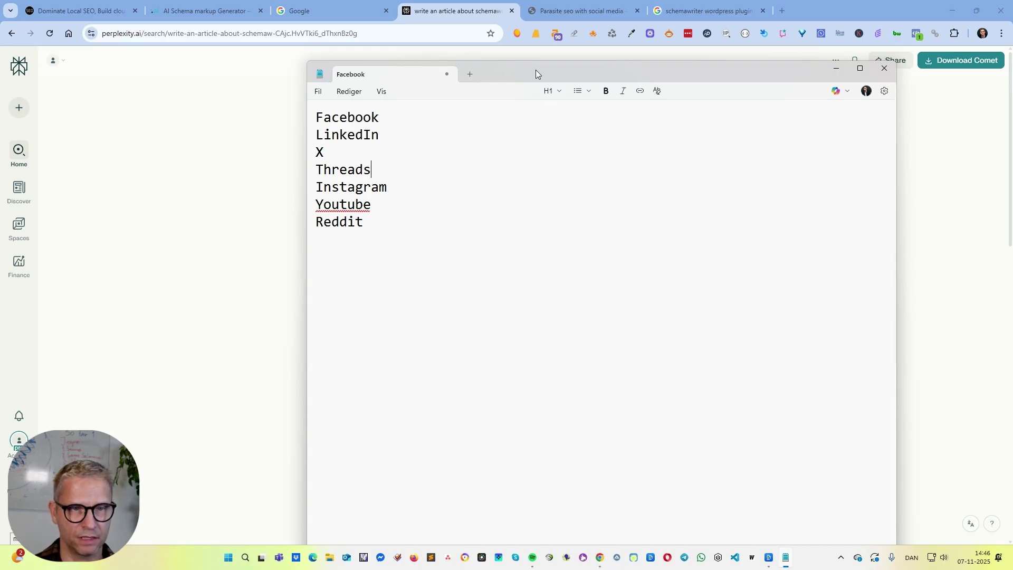
Step: Replace 'write an article about' in the question title with 'How to use' and save it
click(521, 54)
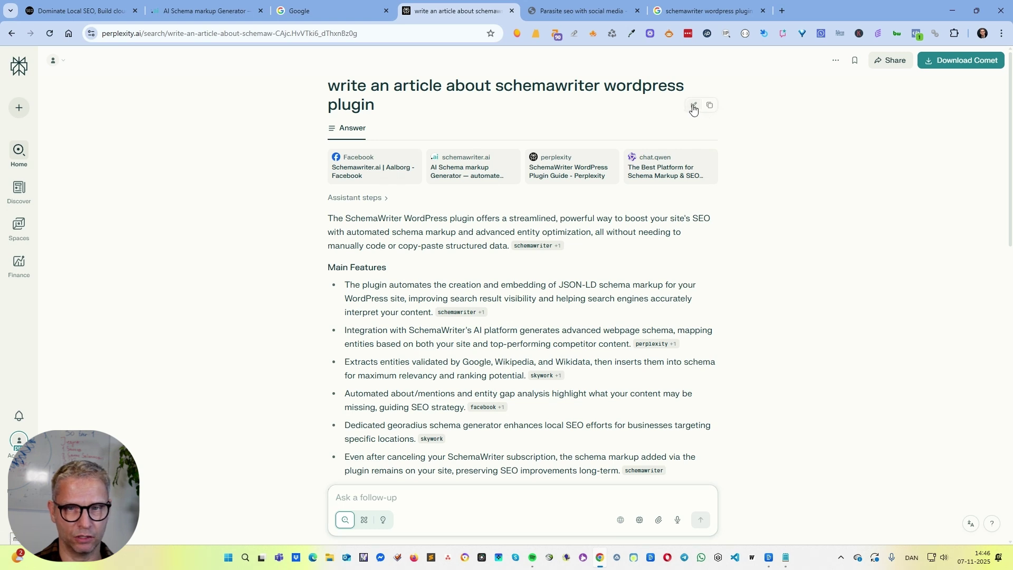
click(693, 104)
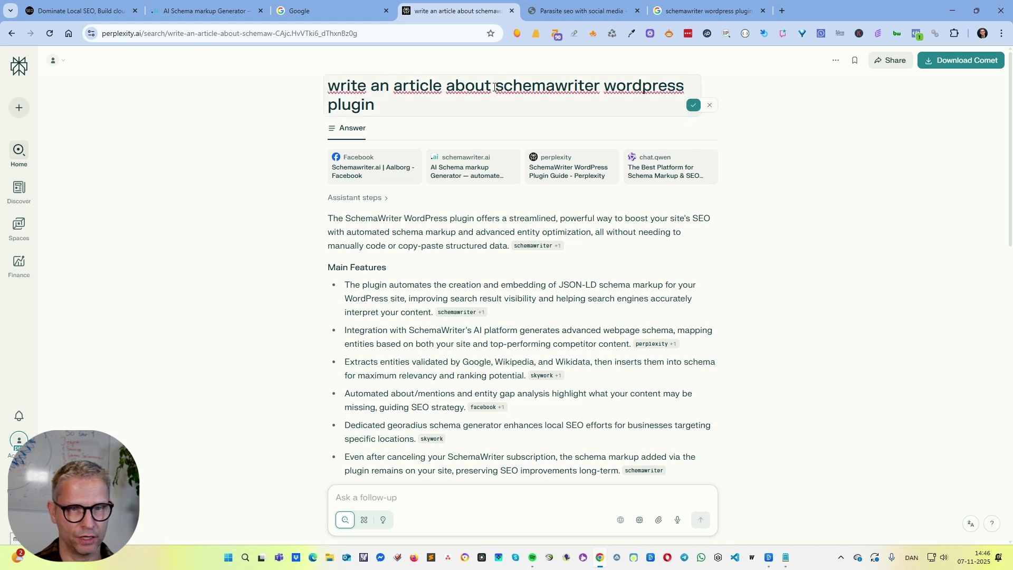
drag(496, 86, 239, 68)
key(BackSpace)
text(Hwo)
key(BackSpace)
key(BackSpace)
text(ow to uise)
key(BackSpace)
key(BackSpace)
key(BackSpace)
key(BackSpace)
text(se)
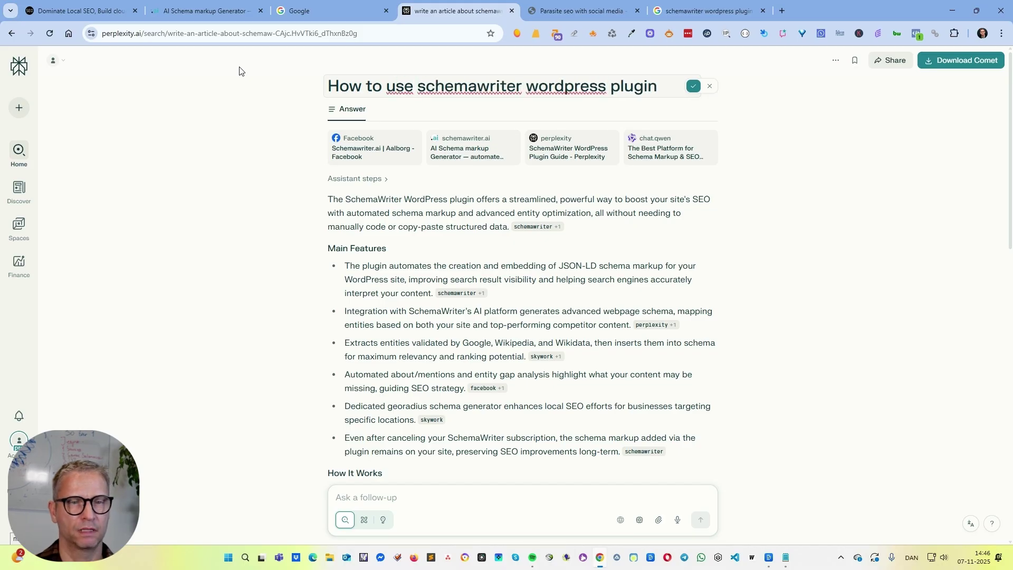
click(693, 86)
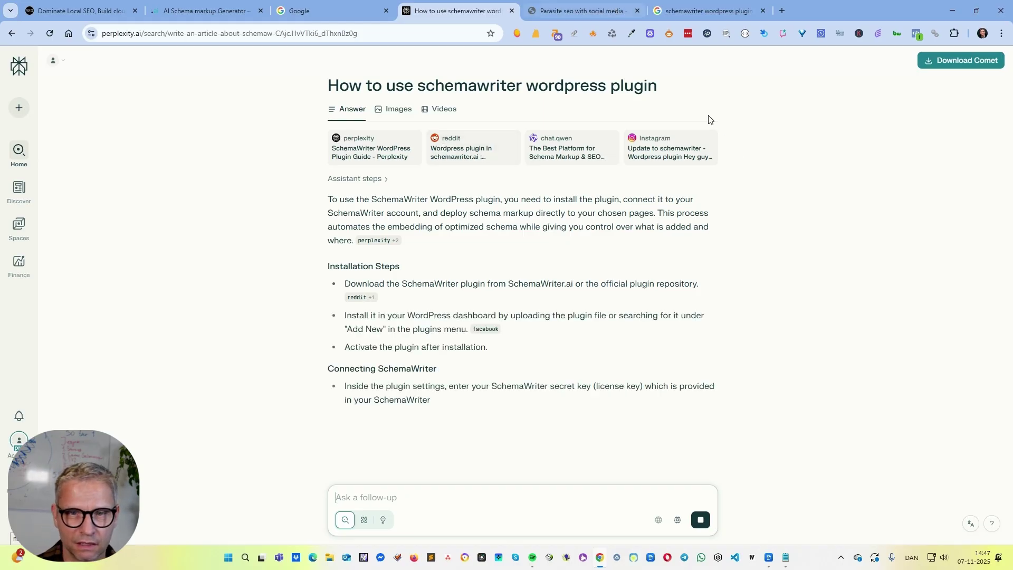
Step: Let the 'How to use' answer finish, then switch back to the Google results for the plugin
click(693, 86)
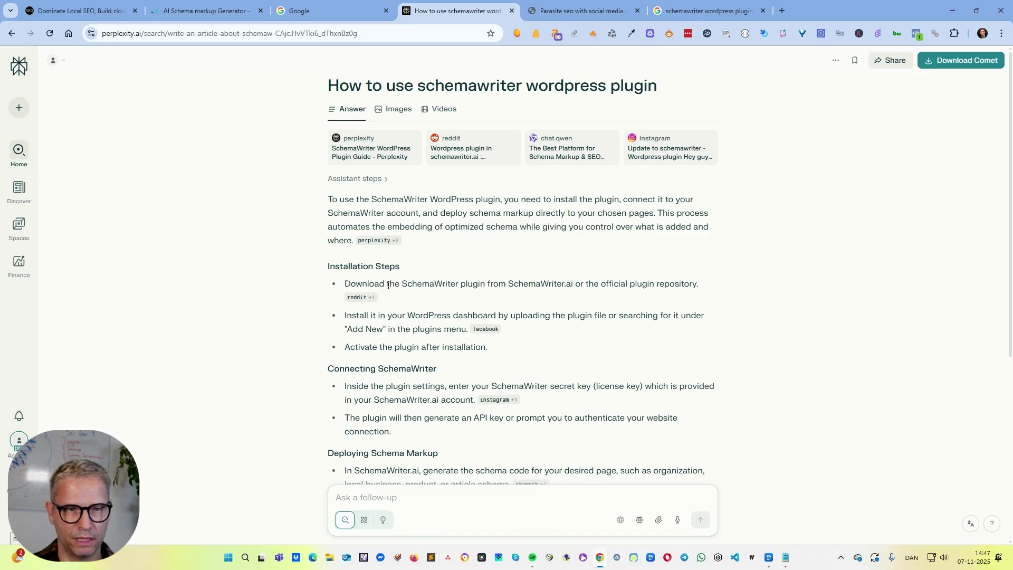
click(716, 10)
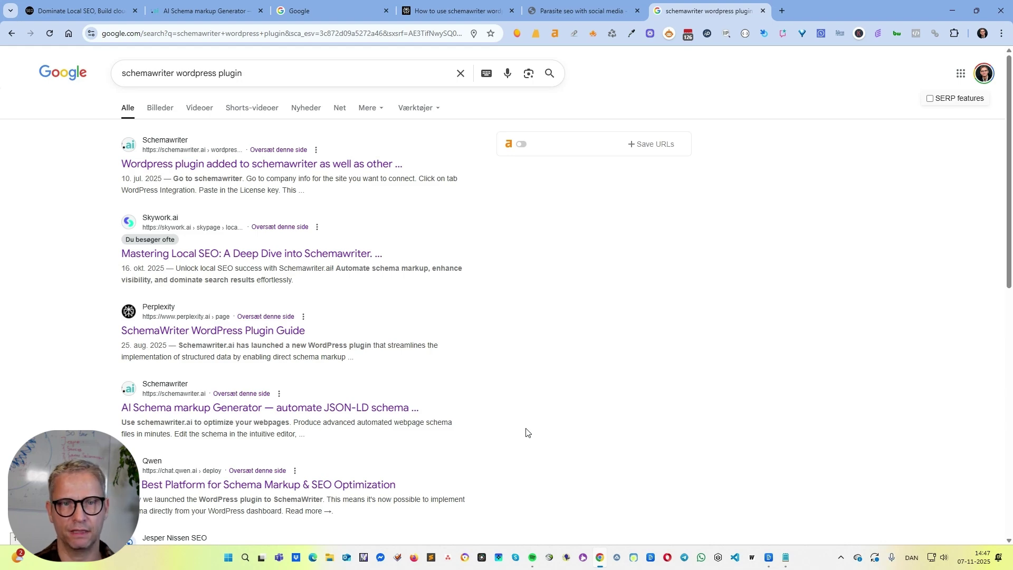
Step: Return to the 'How to use' answer, review its 19 sources, and scroll back to the top
click(492, 10)
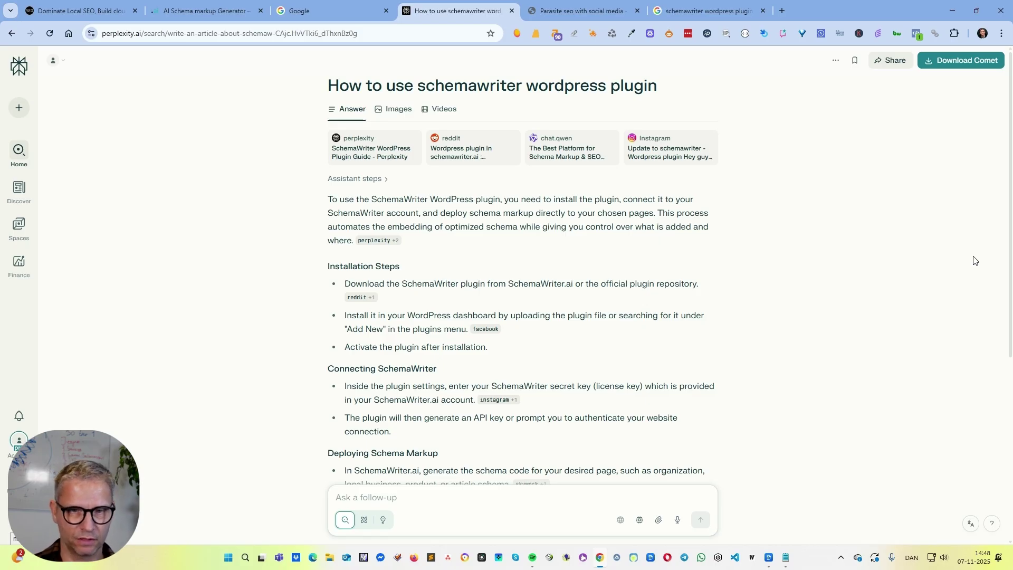
scroll(832, 230, down, 5)
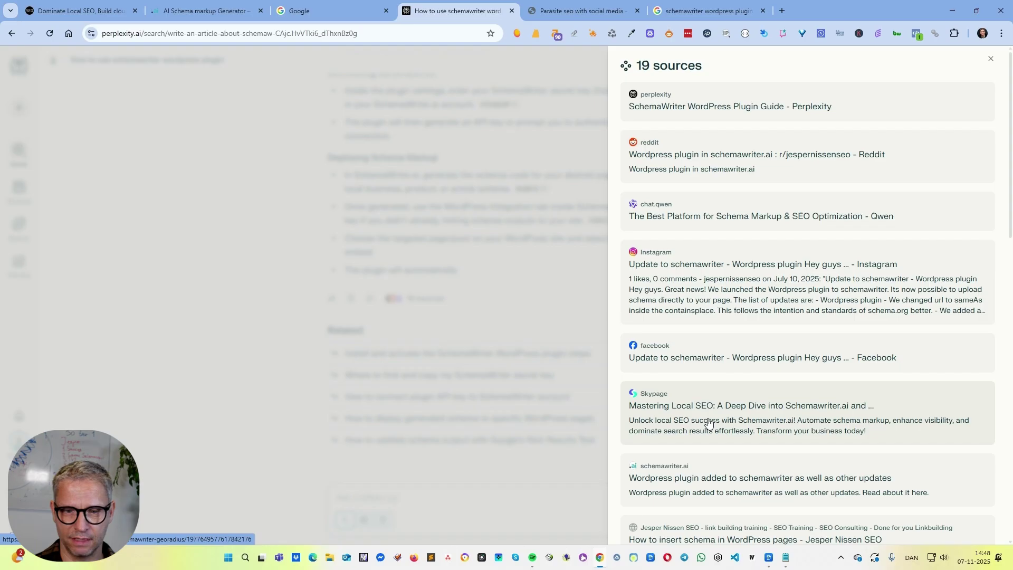
click(990, 59)
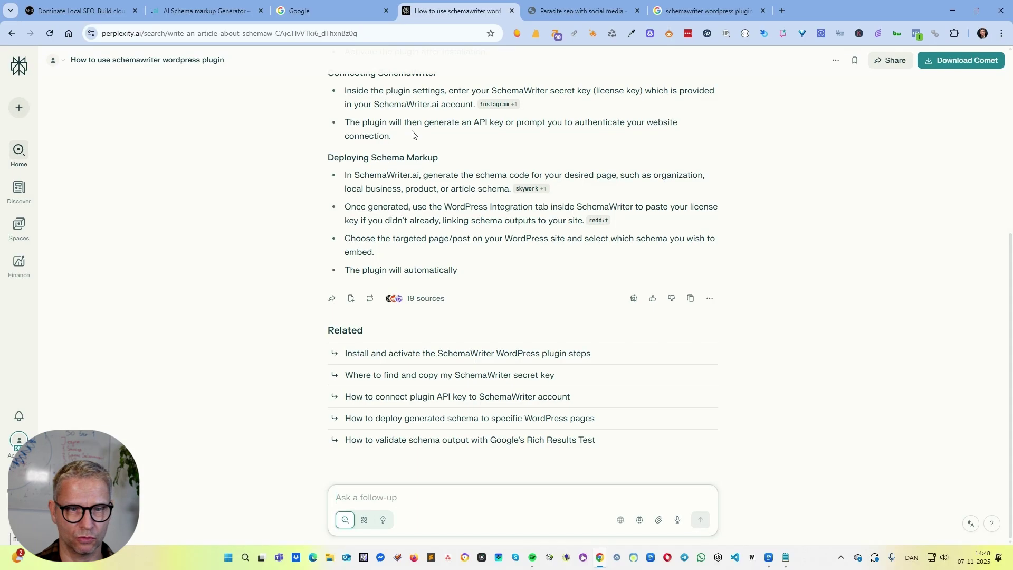
scroll(575, 230, up, 5)
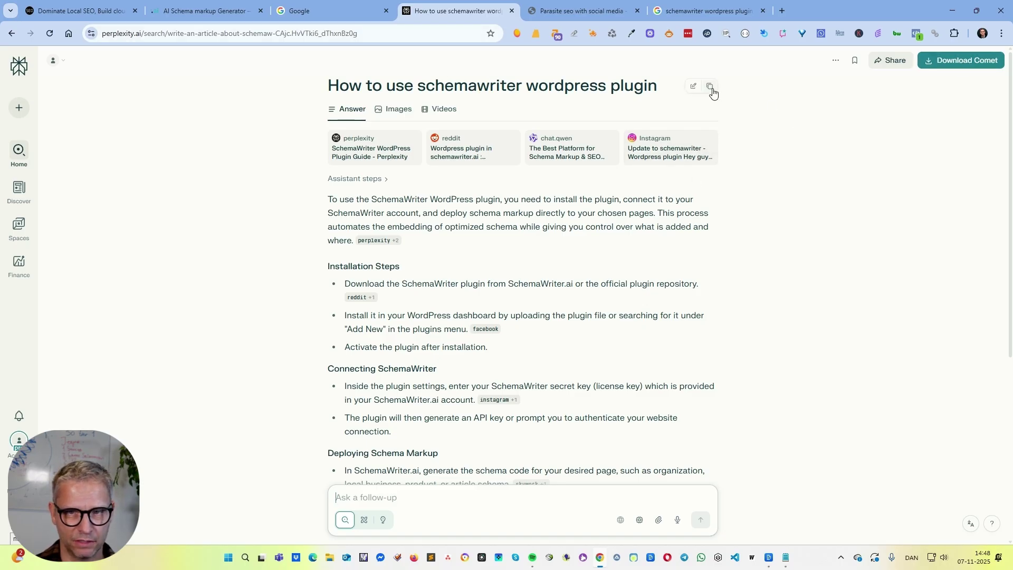
scroll(741, 157, down, 4)
scroll(513, 317, up, 4)
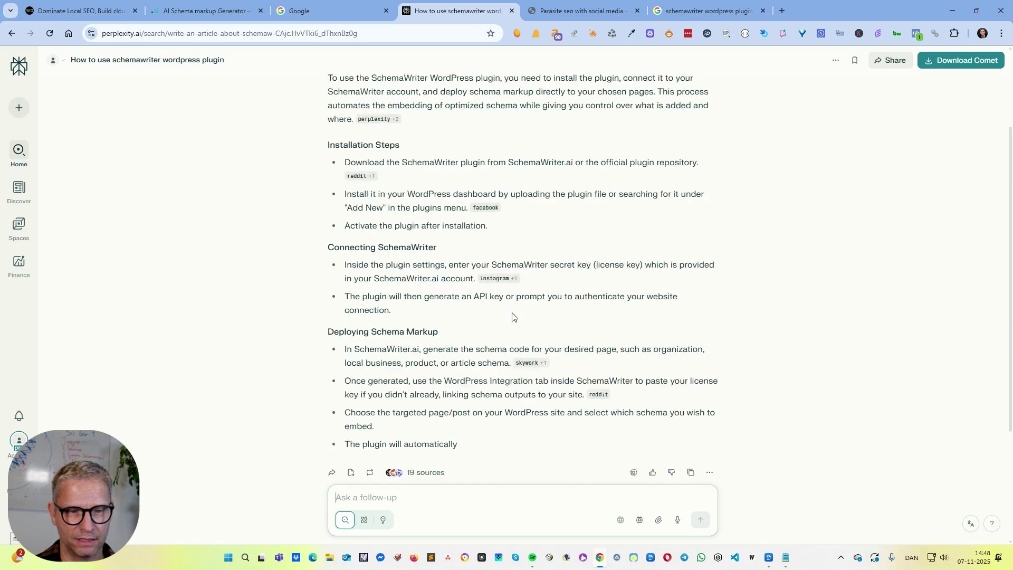